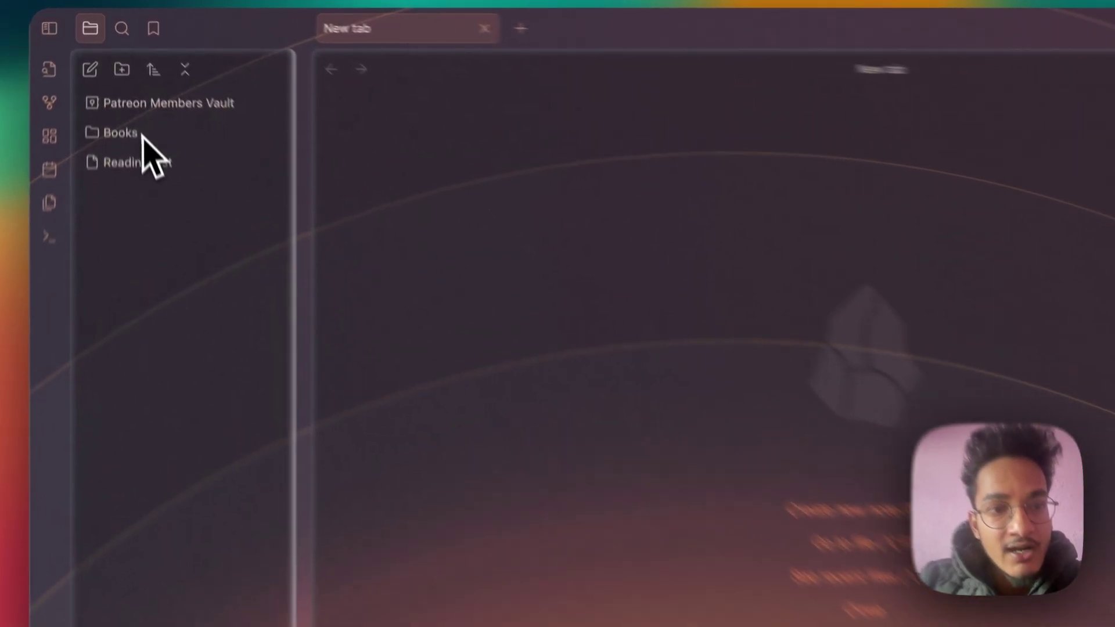
Expand and collapse the Books folder a few times to view its notes
{"action": "left_click", "coordinate": [125, 98]}
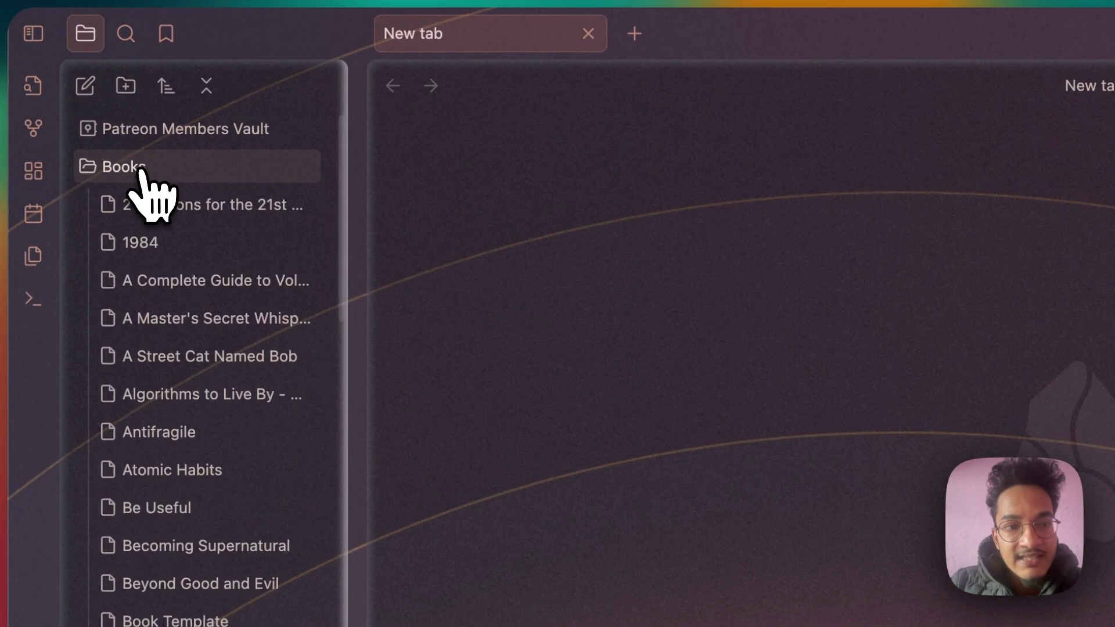
{"action": "left_click", "coordinate": [143, 168]}
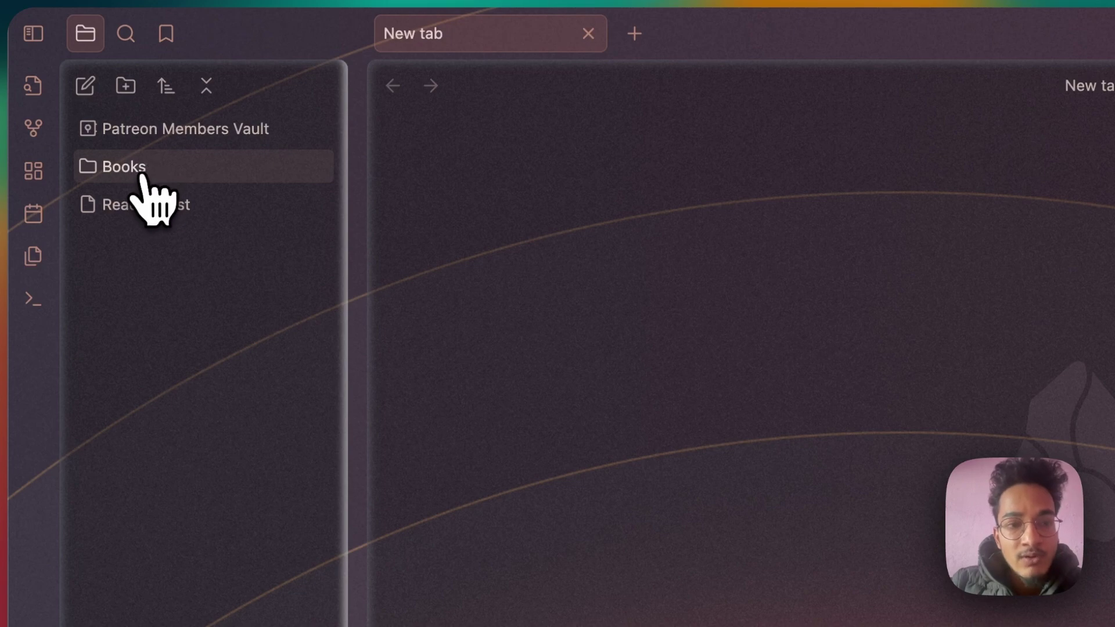
{"action": "left_click", "coordinate": [144, 169]}
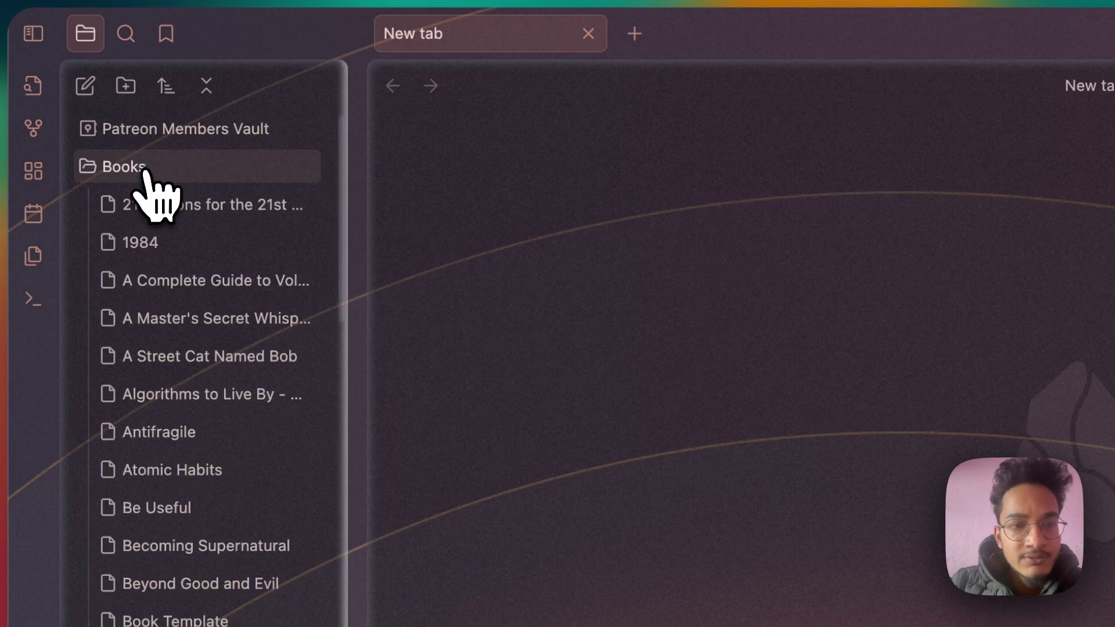
{"action": "left_click", "coordinate": [213, 180]}
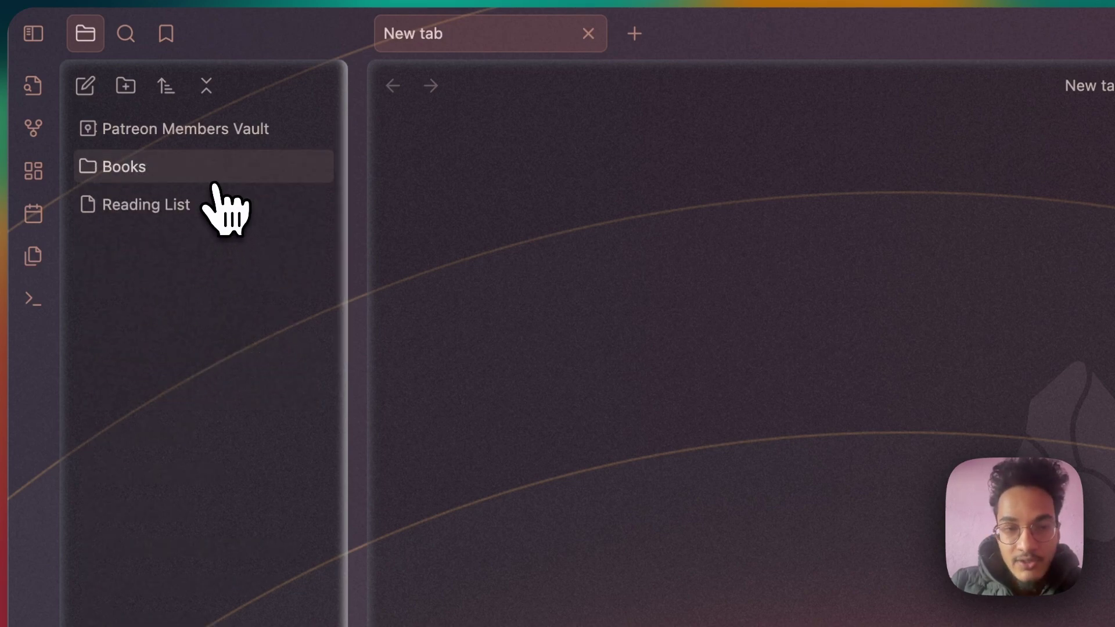
Open the Reading List note and create a new folder named 'Another Folder'
{"action": "left_click", "coordinate": [216, 200]}
{"action": "left_click", "coordinate": [125, 86]}
{"action": "type", "text": "Another Folde"}
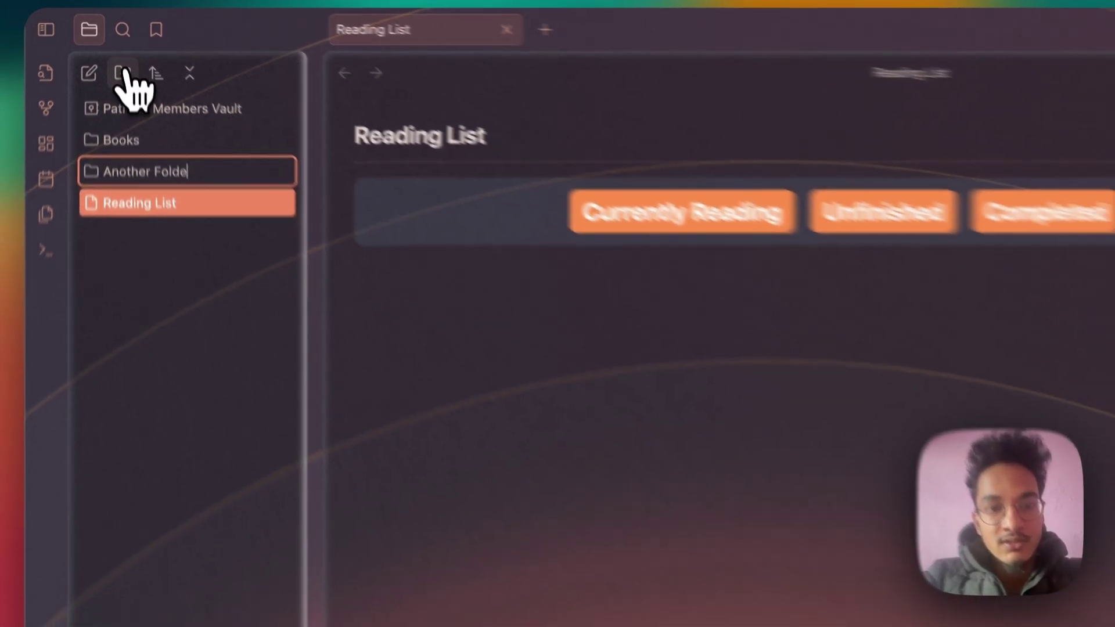
{"action": "type", "text": "r"}
{"action": "key", "text": "Return"}
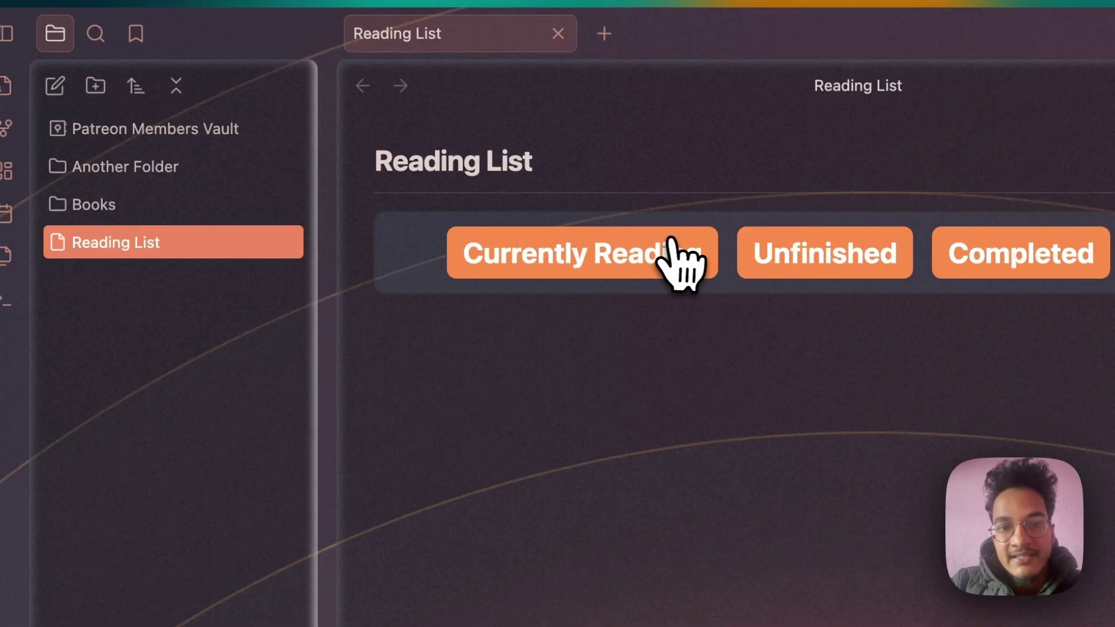
Cycle the Reading List through Currently Reading, Unfinished, Completed, and To Read
{"action": "left_click", "coordinate": [648, 248]}
{"action": "left_click", "coordinate": [772, 267]}
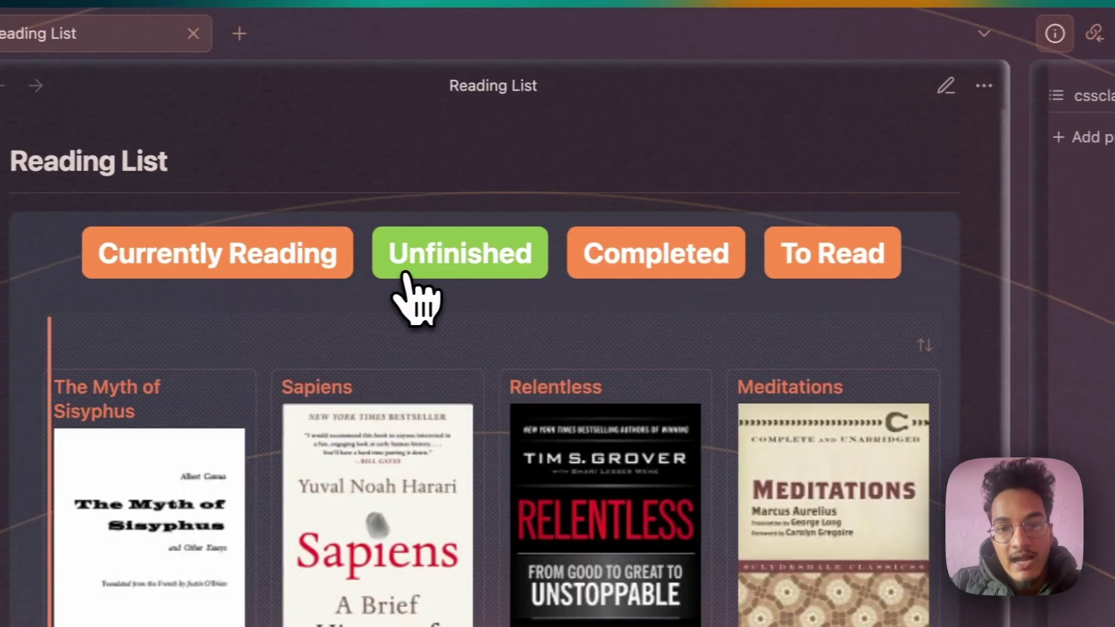
{"action": "left_click", "coordinate": [1068, 269]}
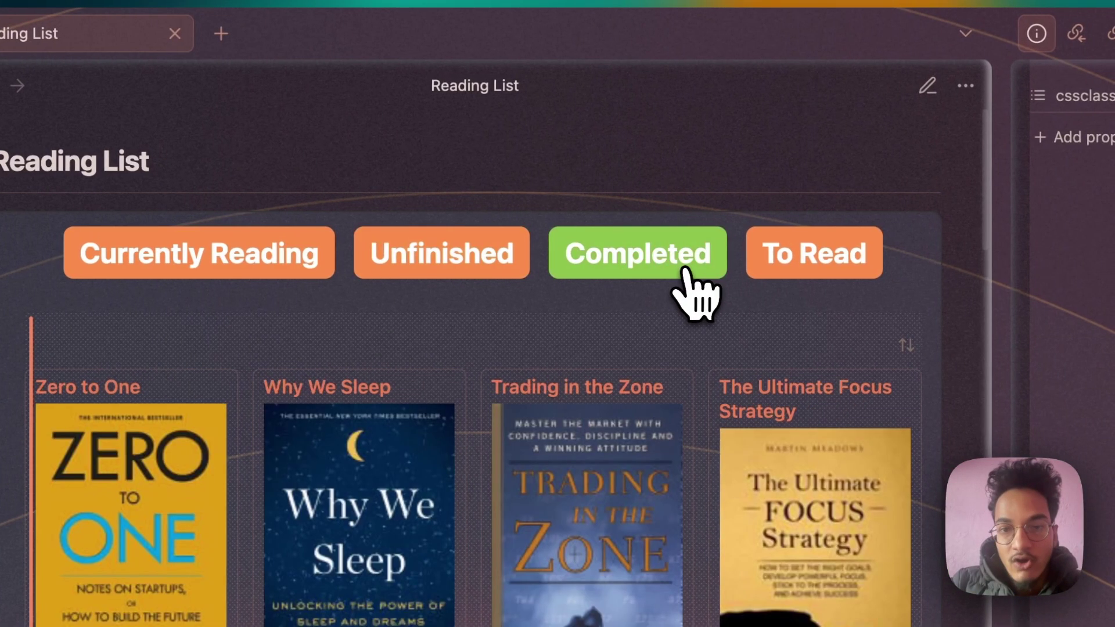
{"action": "left_click", "coordinate": [819, 264]}
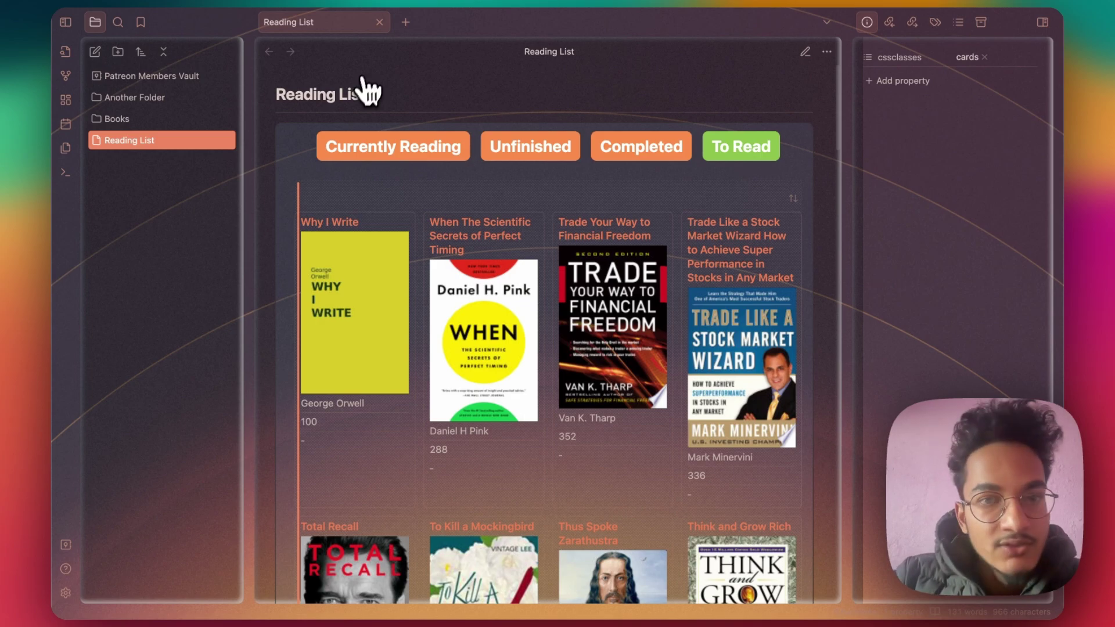
Close Reading List, expand Books, then find 'file cooker' among community plugins and install File Cooker
{"action": "left_click", "coordinate": [379, 22]}
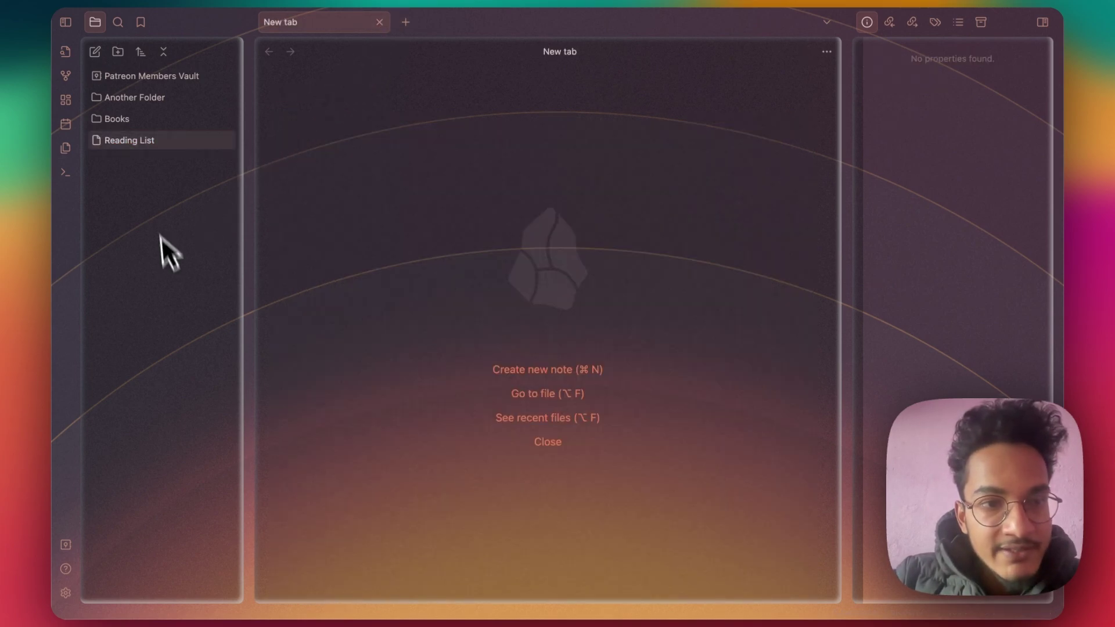
{"action": "left_click", "coordinate": [166, 120]}
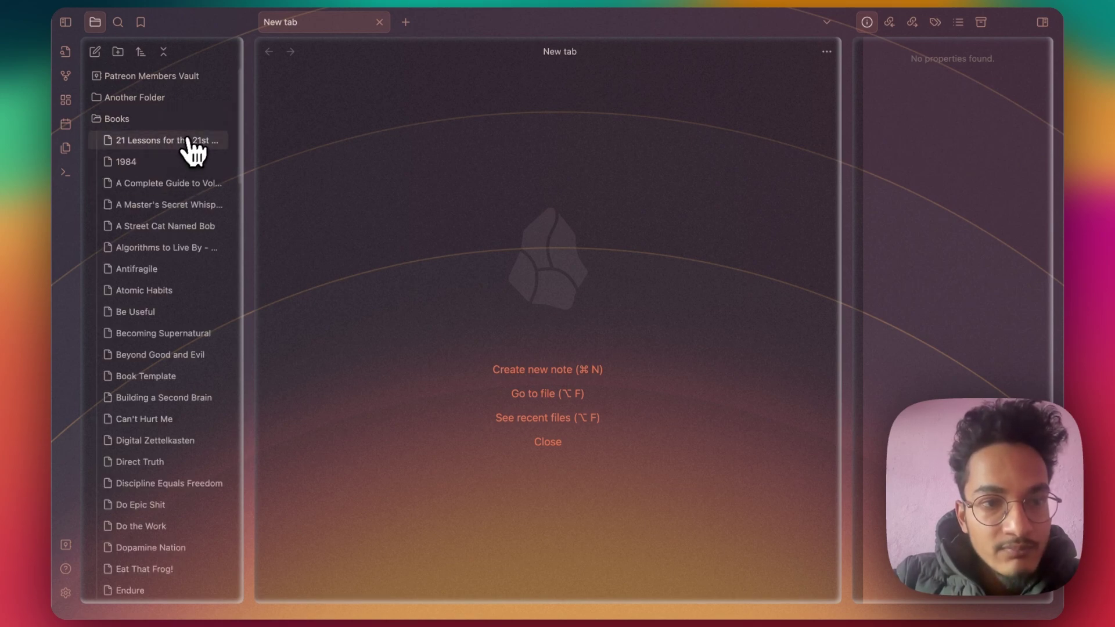
{"action": "left_click", "coordinate": [65, 593]}
{"action": "left_click", "coordinate": [298, 196]}
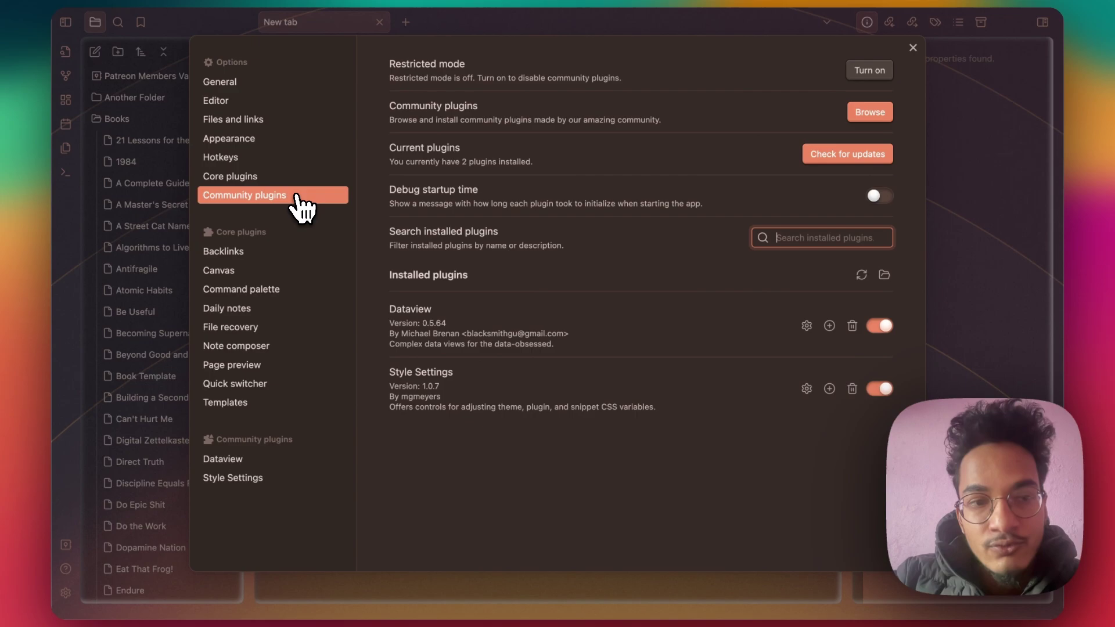
{"action": "left_click", "coordinate": [871, 111]}
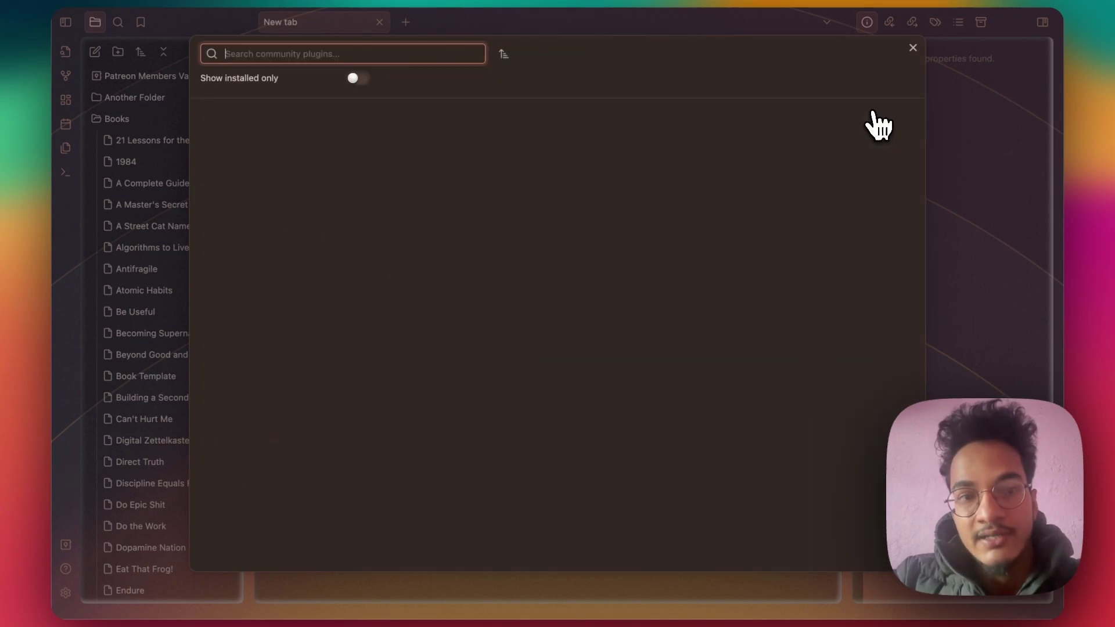
{"action": "type", "text": "file cooker"}
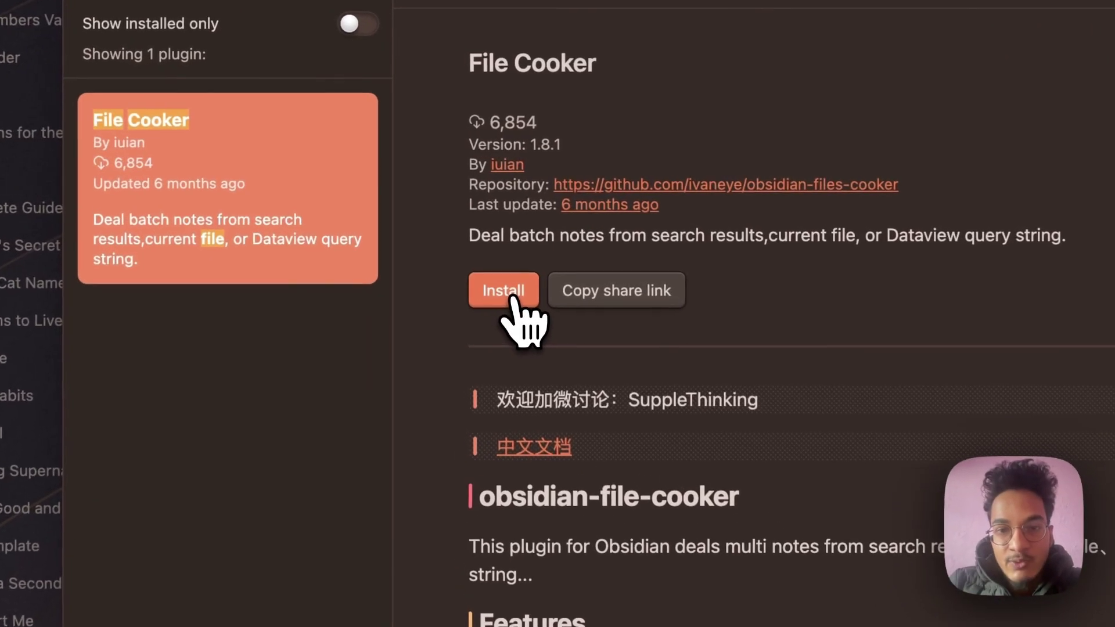
{"action": "left_click", "coordinate": [514, 300]}
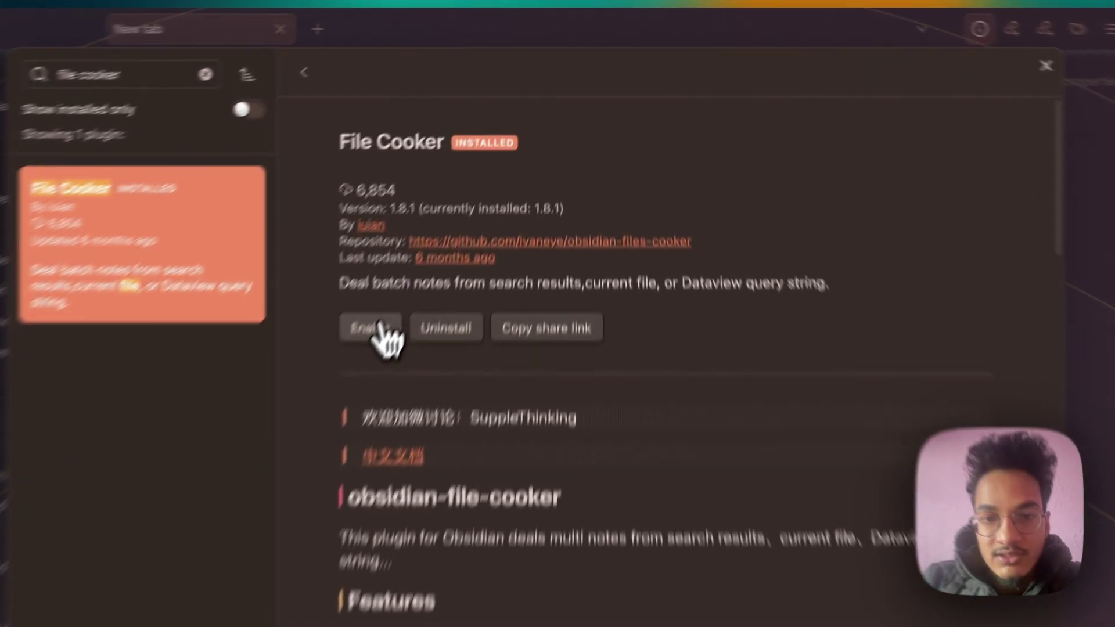
Enable File Cooker, review its options showing the 300-file batch limit, and close settings
{"action": "left_click", "coordinate": [442, 230]}
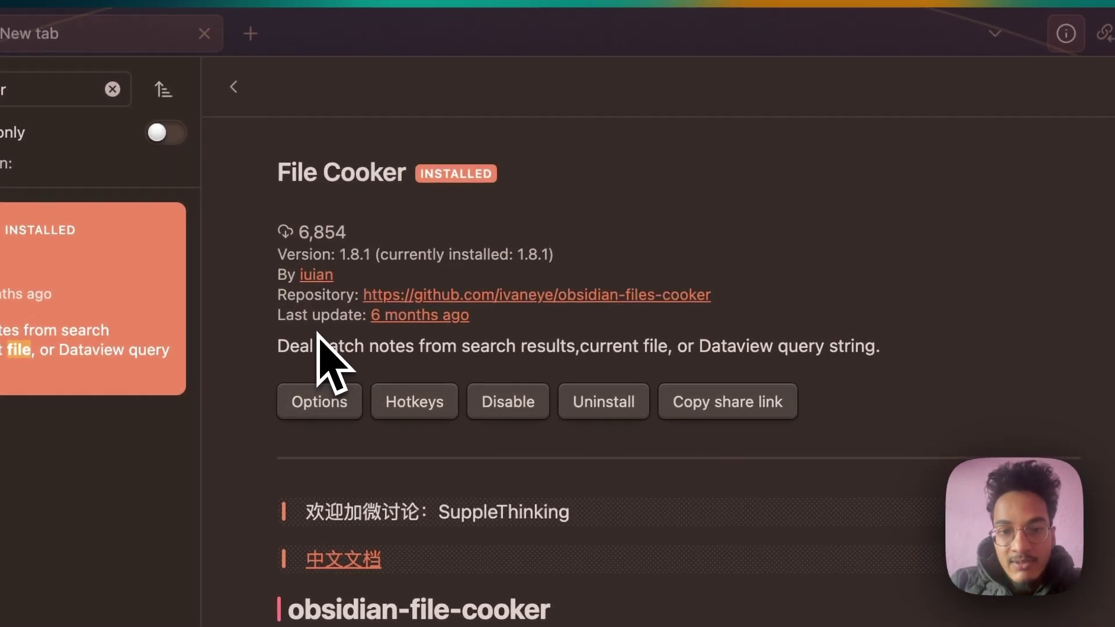
{"action": "left_click", "coordinate": [322, 403]}
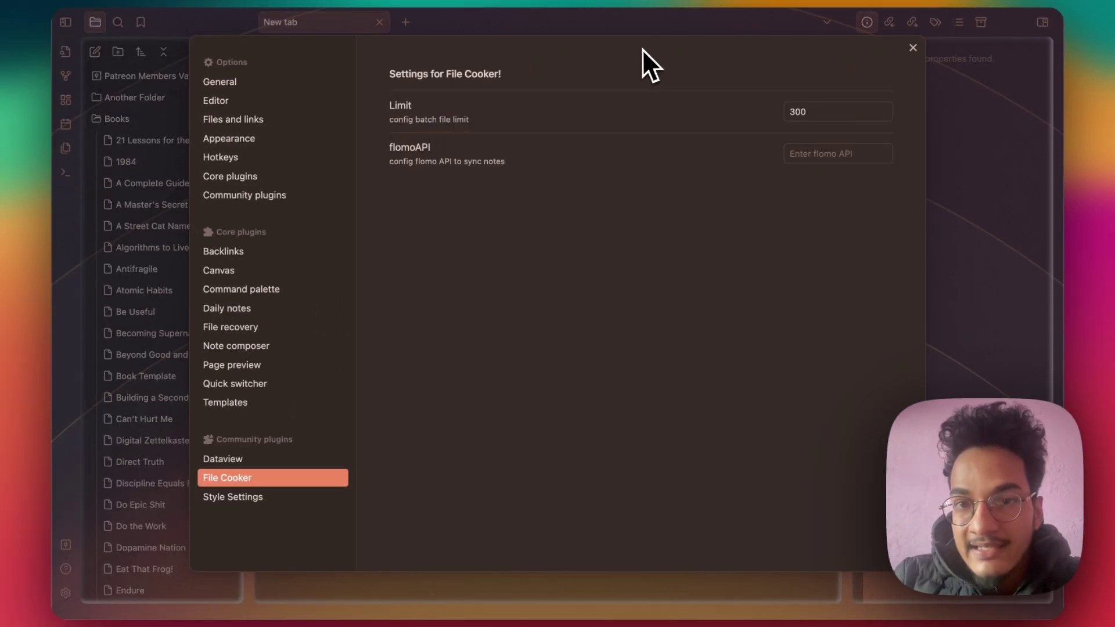
{"action": "key", "text": "Escape"}
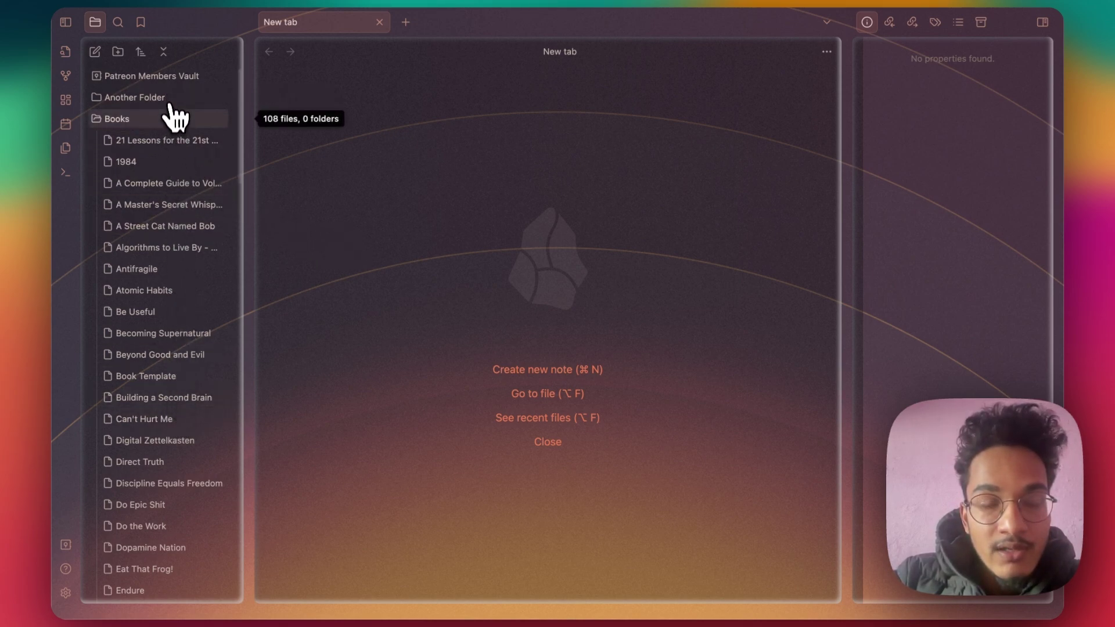
{"action": "left_click", "coordinate": [66, 593]}
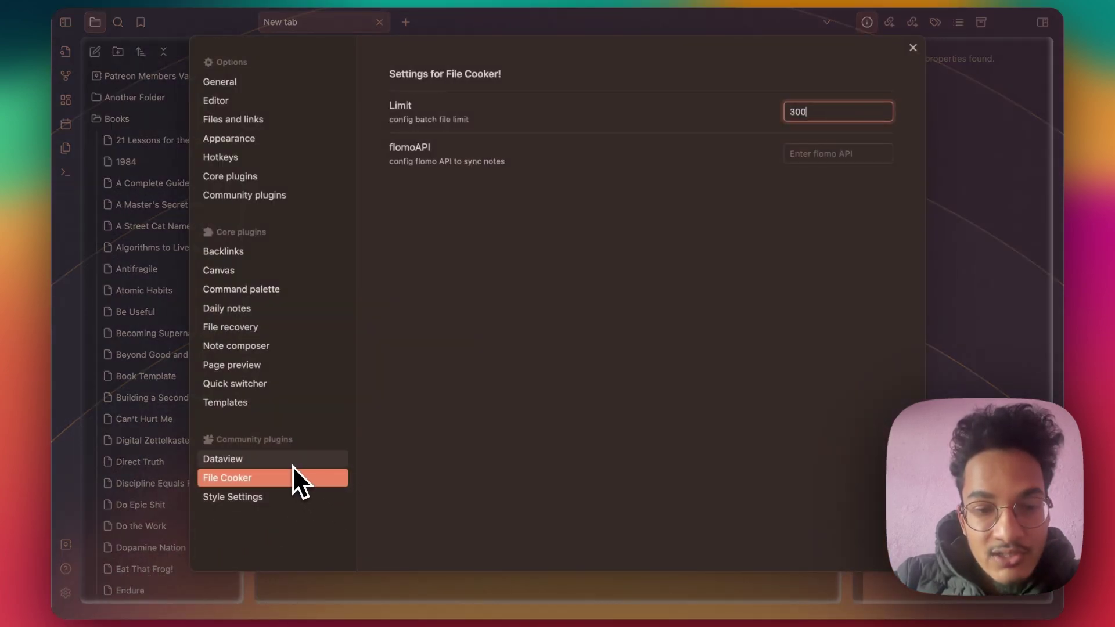
{"action": "left_click", "coordinate": [163, 460]}
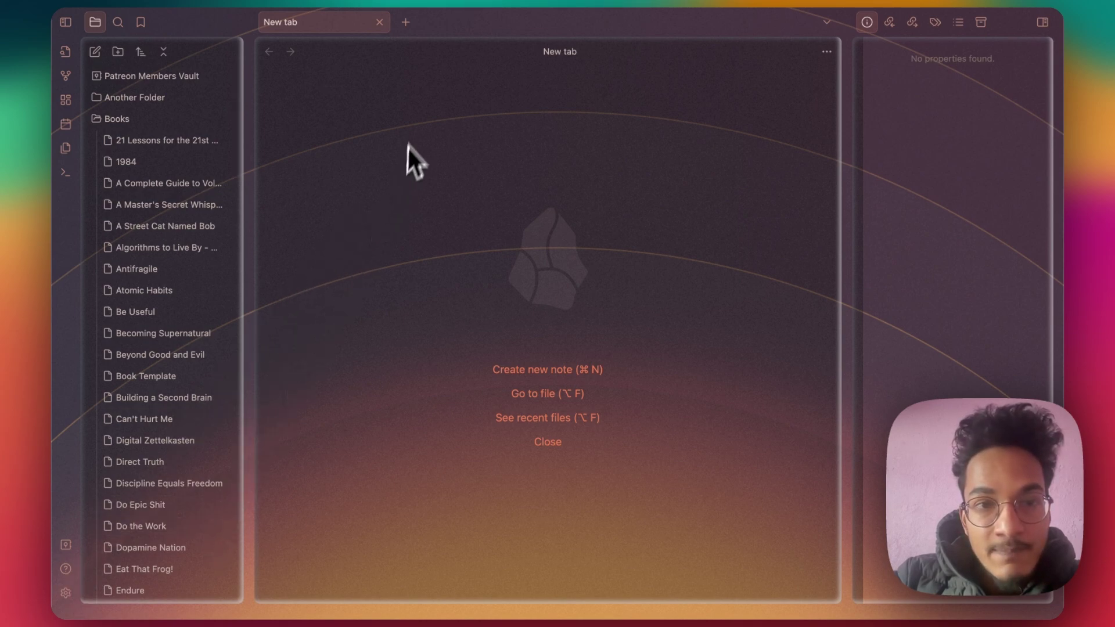
Create a new note titled 'Moving Files'
{"action": "left_click", "coordinate": [405, 23]}
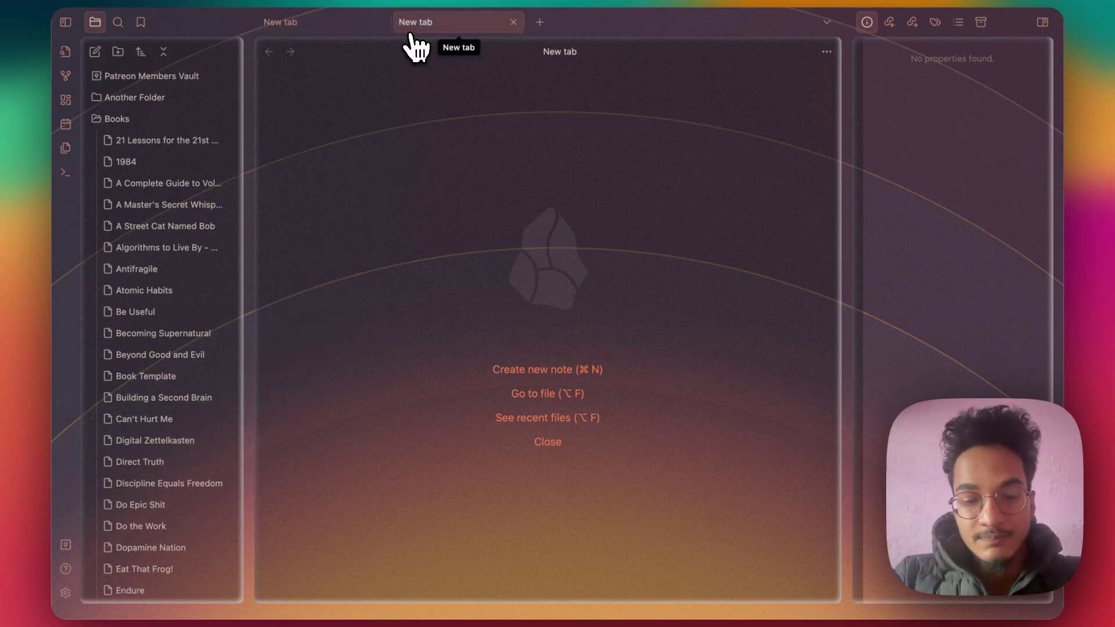
{"action": "left_click", "coordinate": [530, 370]}
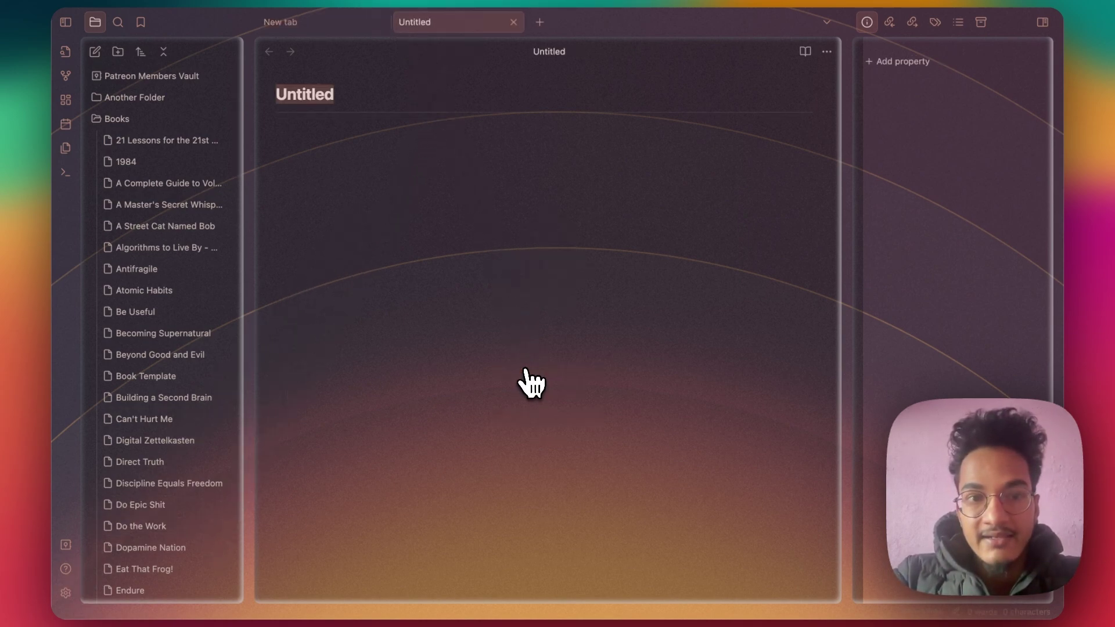
{"action": "type", "text": "Movin"}
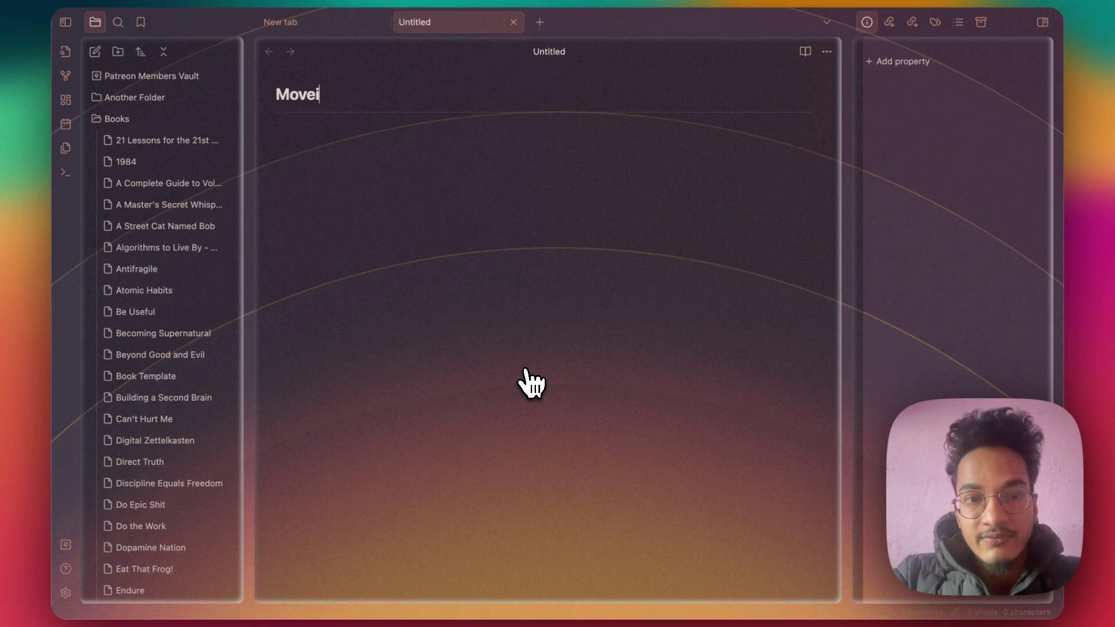
{"action": "type", "text": "g fo"}
{"action": "key", "text": "BackSpace"}
{"action": "key", "text": "BackSpace"}
{"action": "type", "text": "Files"}
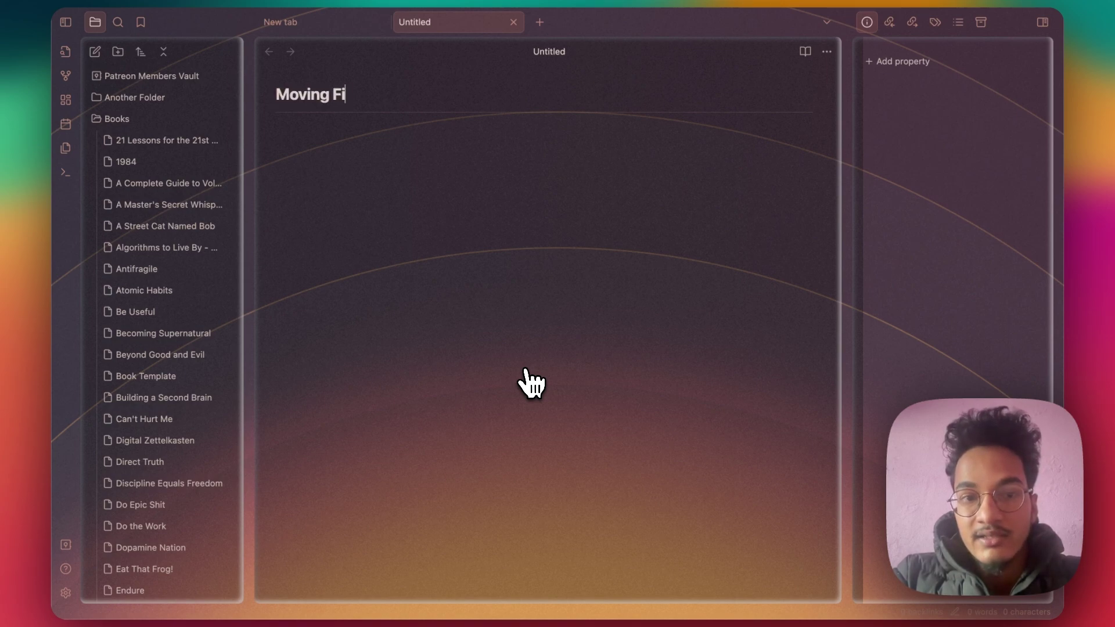
{"action": "key", "text": "Return"}
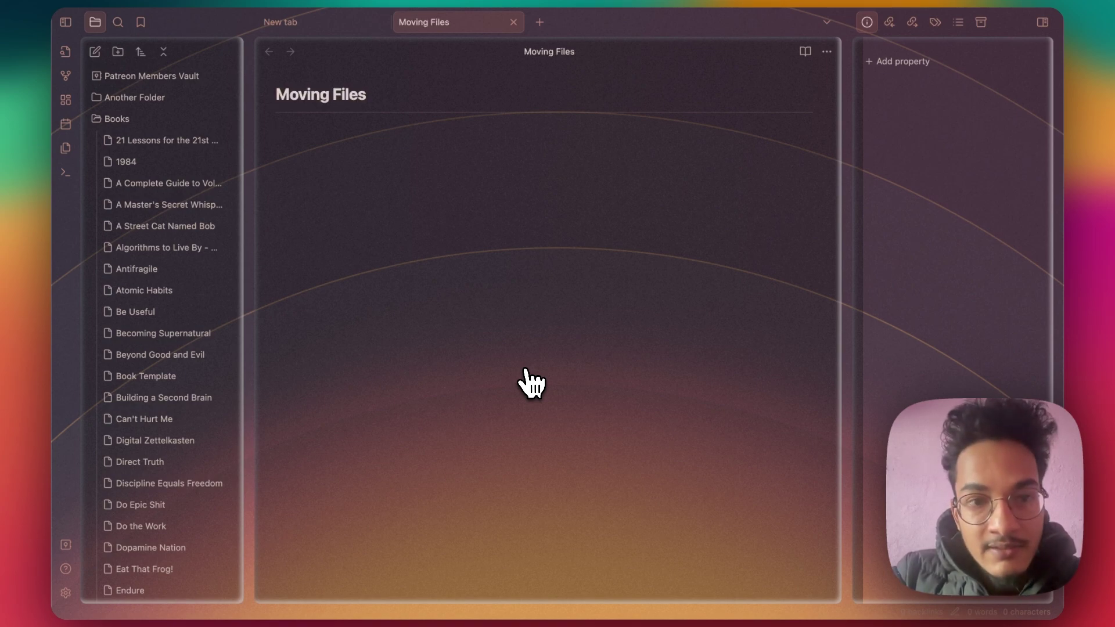
Write a dataview block 'List / From #book' in the note and render it
{"action": "type", "text": "```"}
{"action": "key", "text": "Return"}
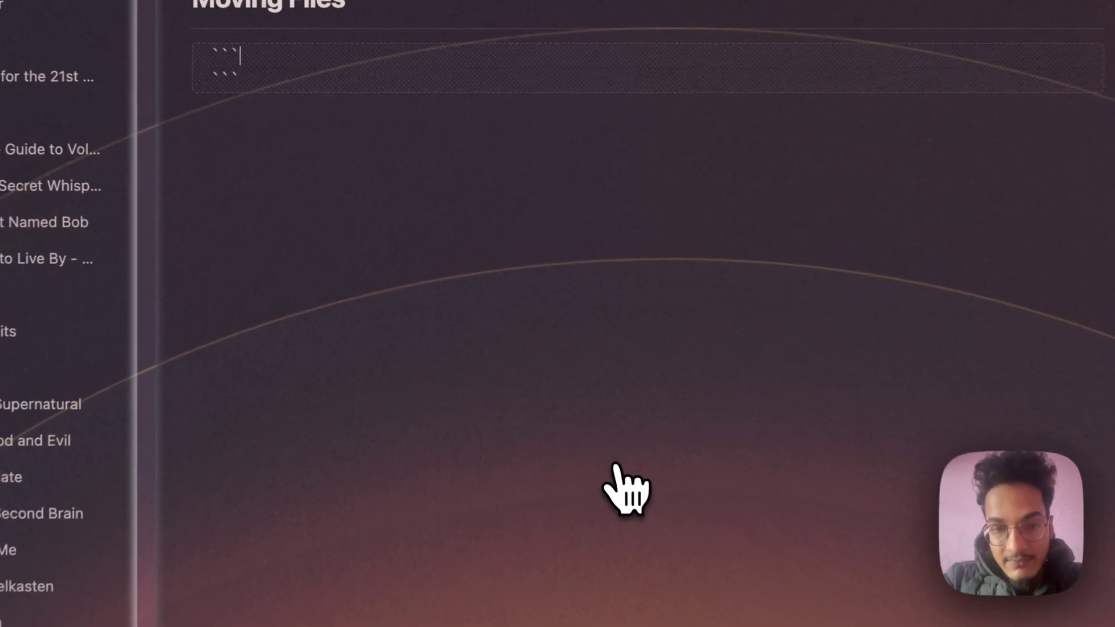
{"action": "type", "text": "dataview"}
{"action": "key", "text": "Return"}
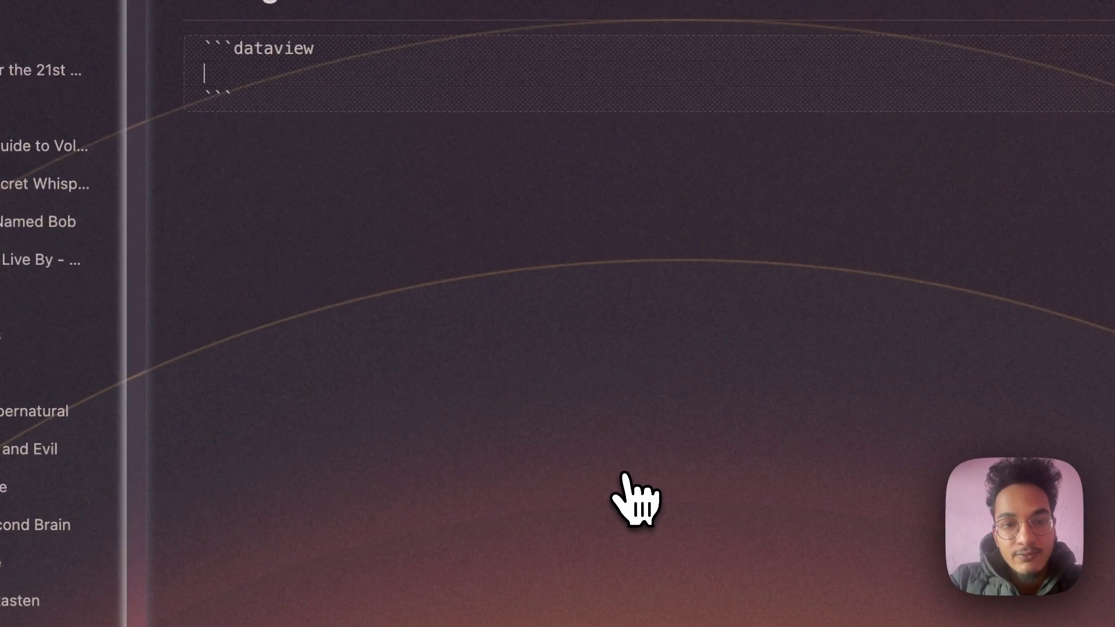
{"action": "type", "text": "List"}
{"action": "key", "text": "Return"}
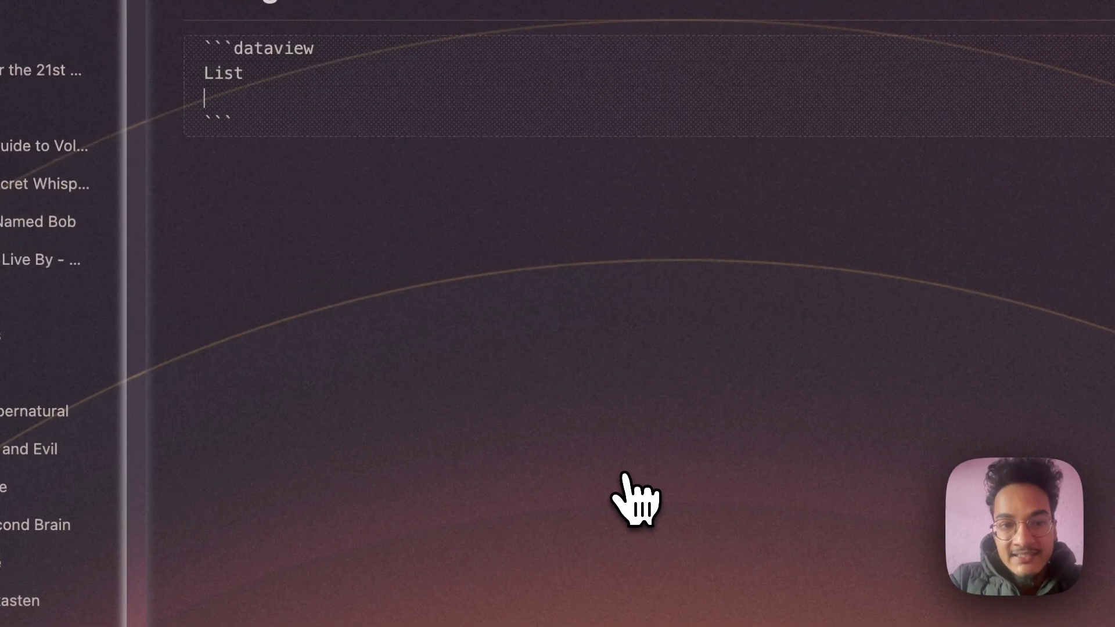
{"action": "type", "text": "From"}
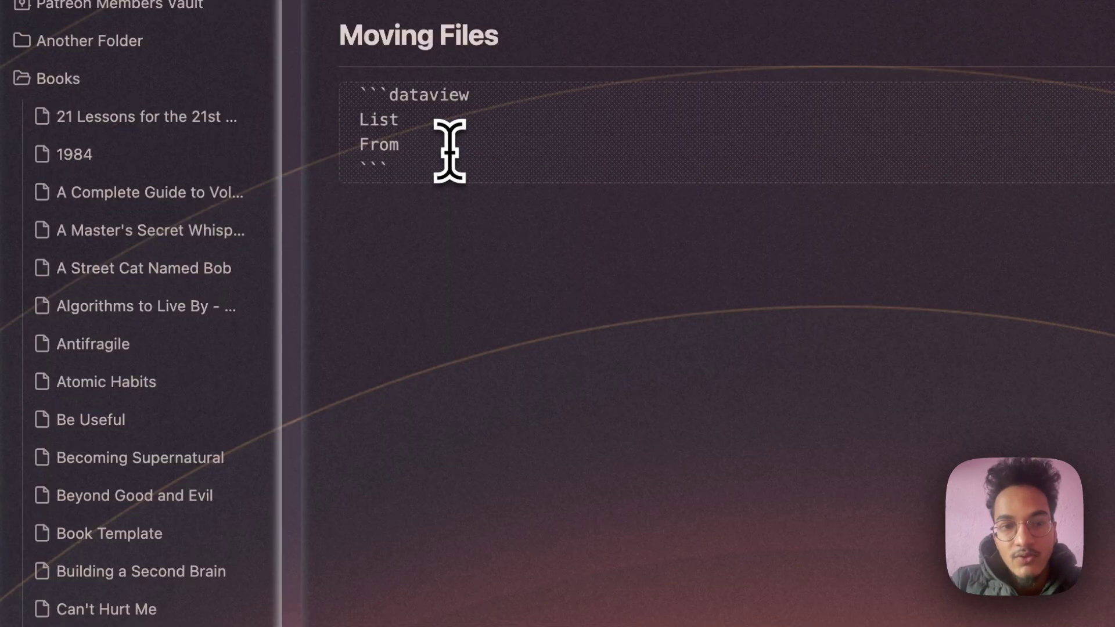
{"action": "type", "text": " #book"}
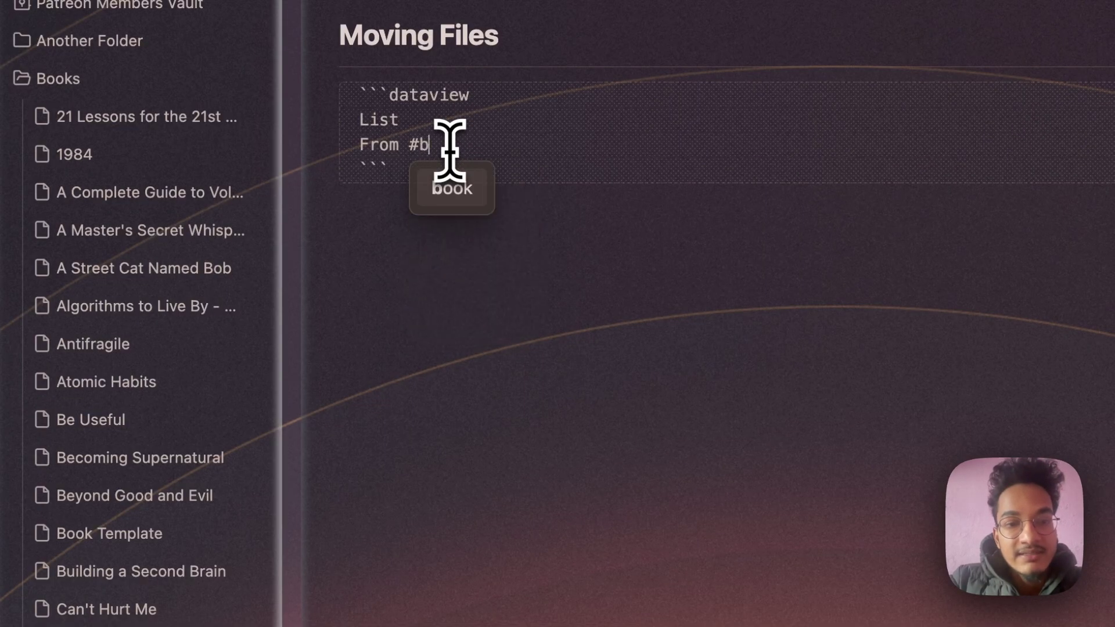
{"action": "left_click", "coordinate": [456, 194]}
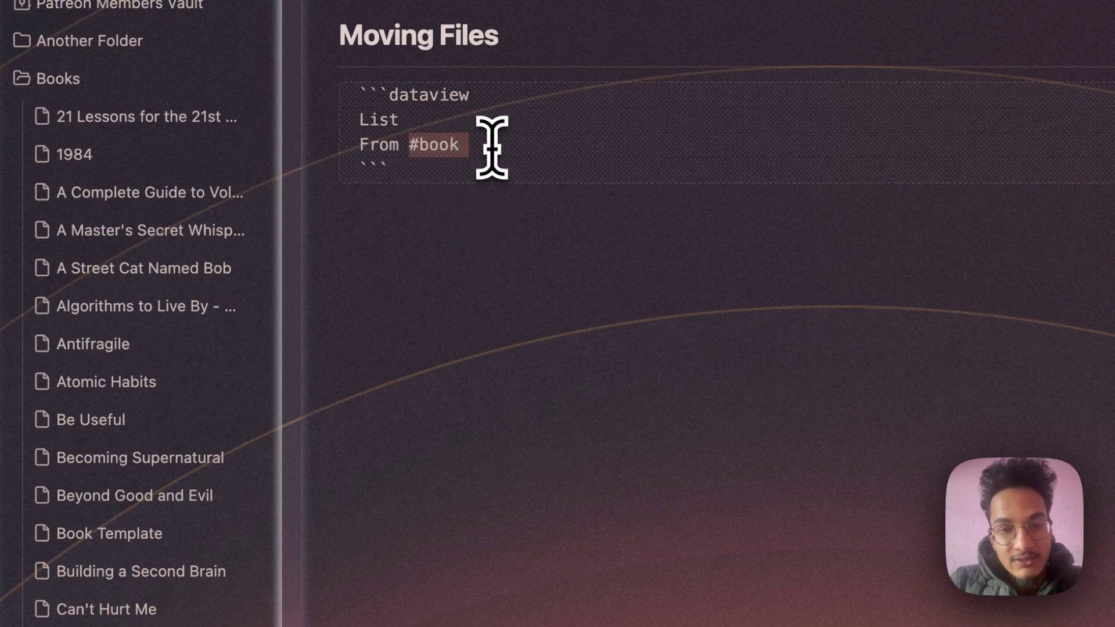
{"action": "left_click", "coordinate": [504, 189]}
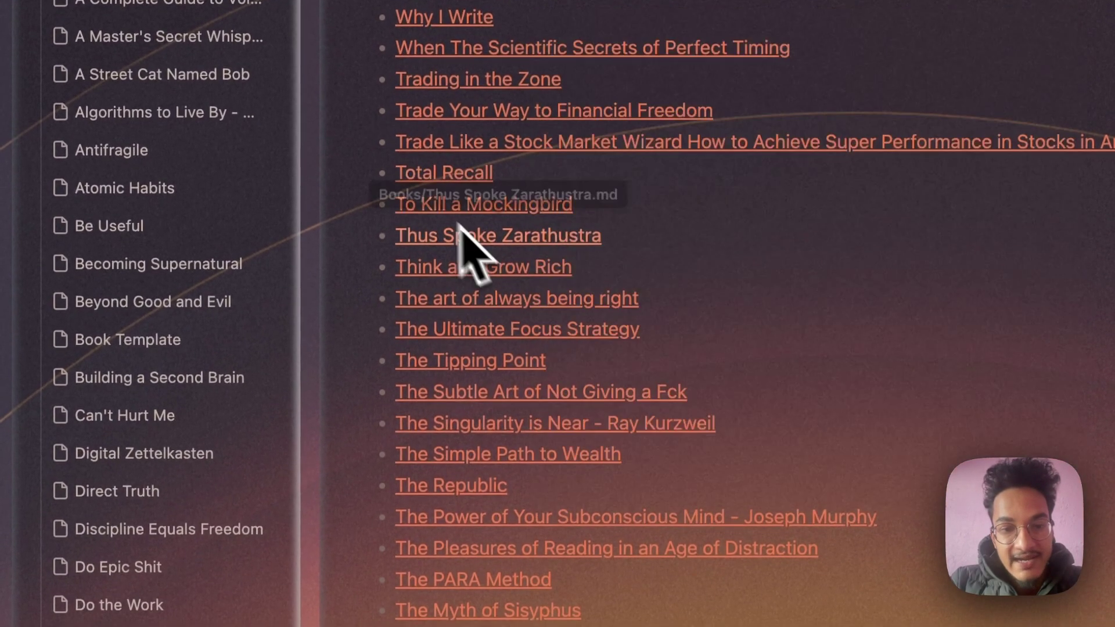
Try the source From "Books" in the query, then switch it back to #book
{"action": "left_click", "coordinate": [404, 435]}
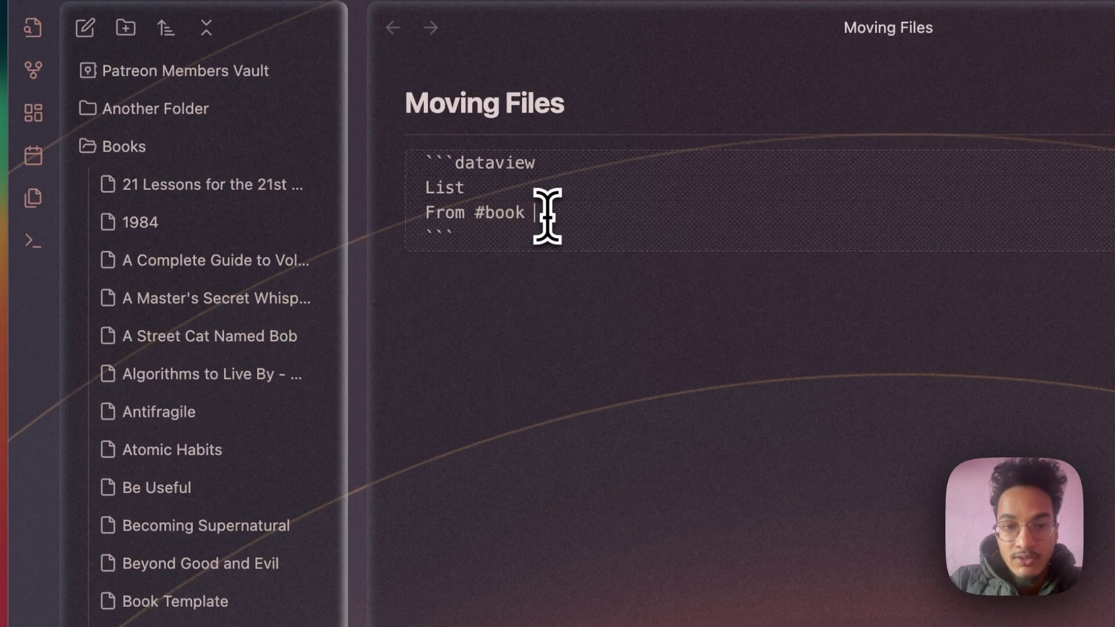
{"action": "type", "text": "\"Books\""}
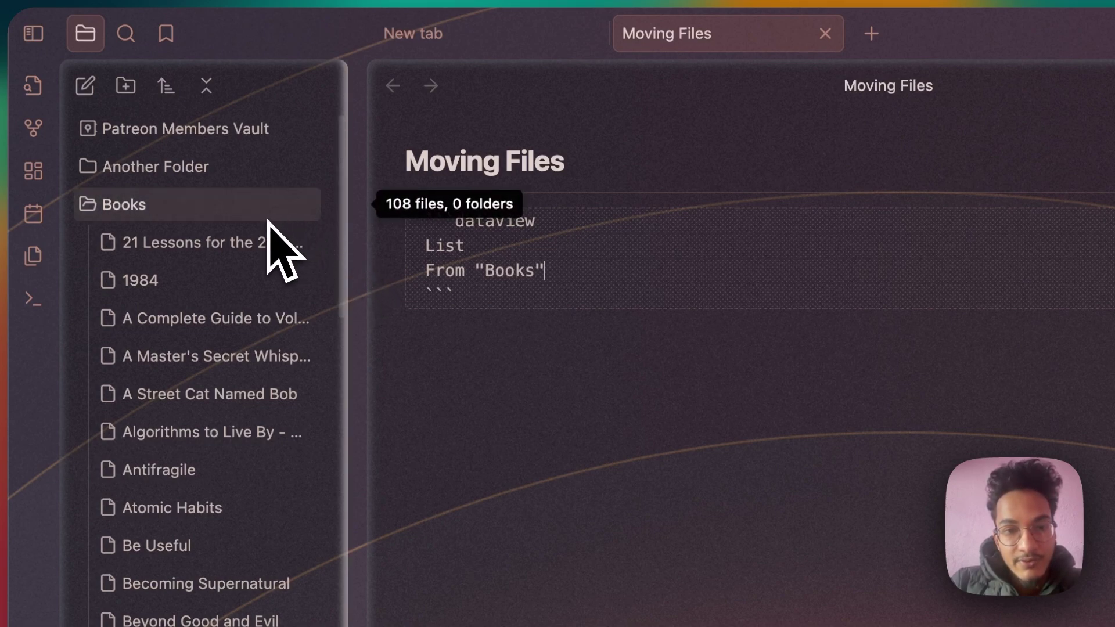
{"action": "left_click_drag", "start_coordinate": [592, 269], "coordinate": [466, 270]}
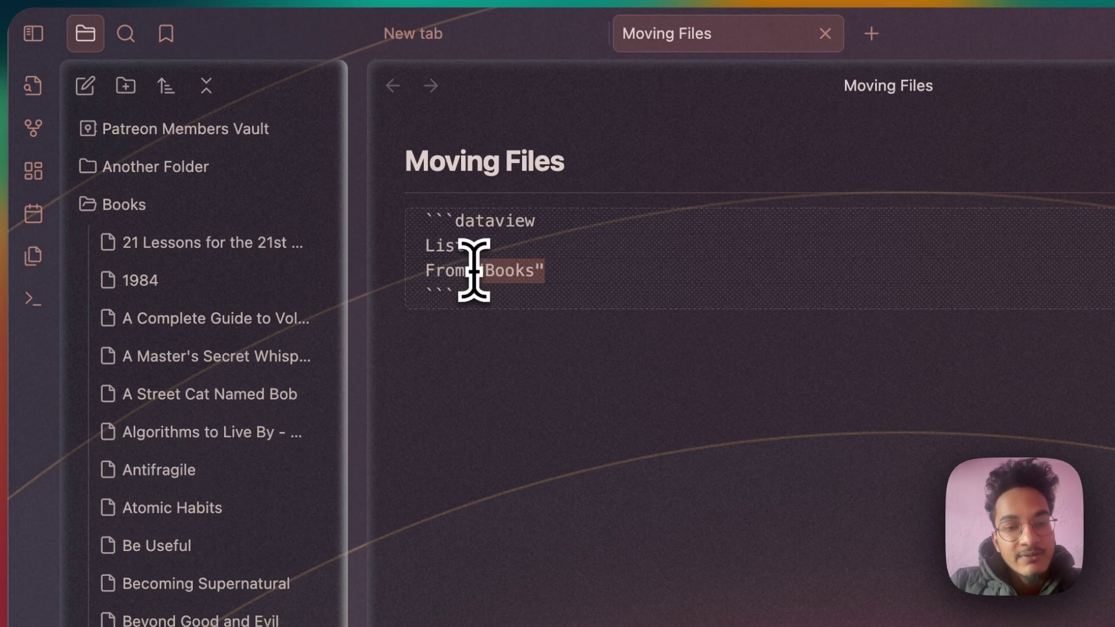
{"action": "key", "text": "BackSpace"}
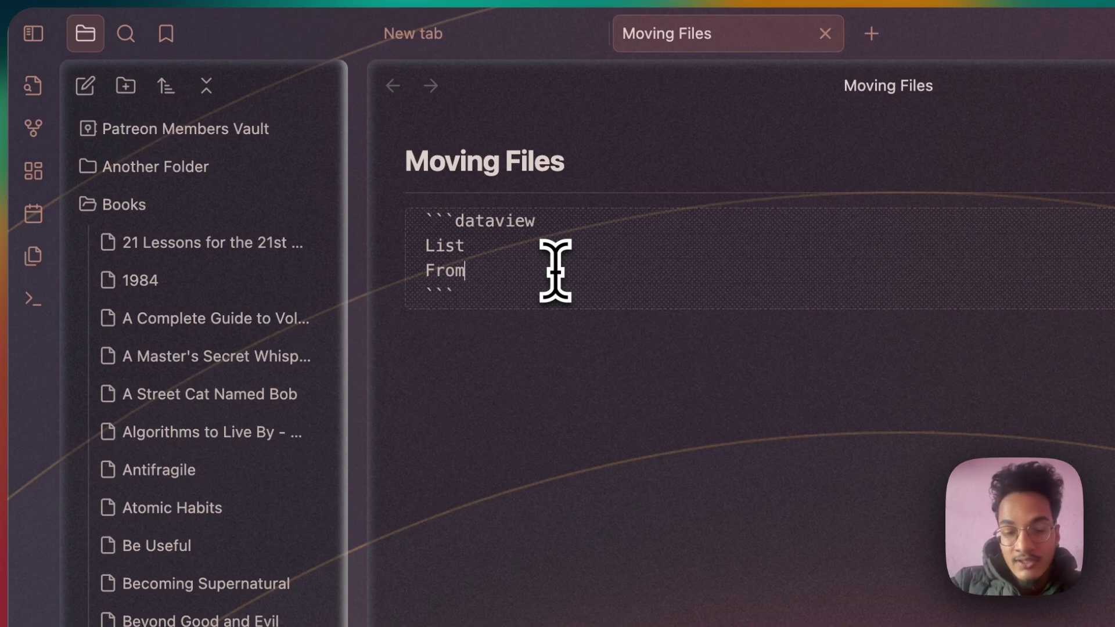
{"action": "type", "text": "#book"}
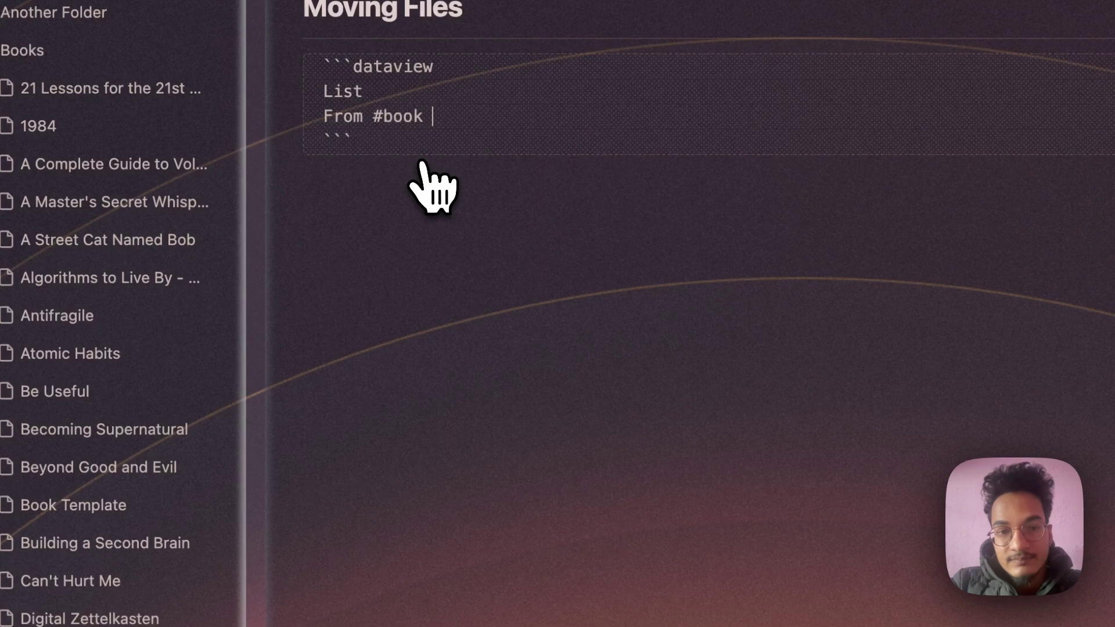
Render the query and scroll through the linked list of book notes
{"action": "left_click", "coordinate": [422, 164]}
{"action": "mouse_move", "coordinate": [476, 137]}
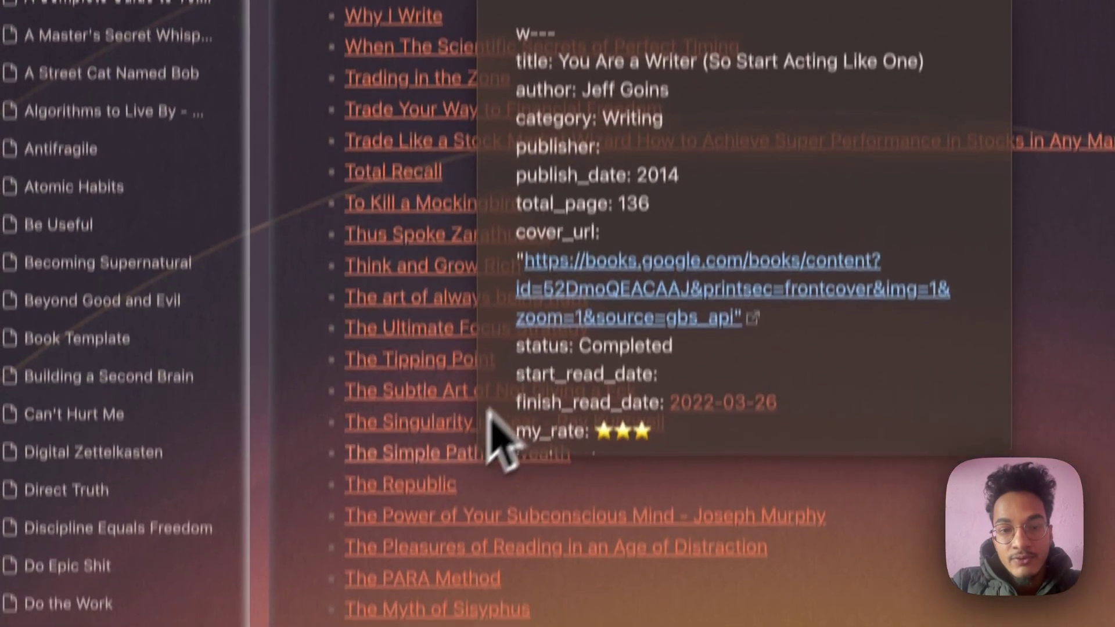
{"action": "scroll", "coordinate": [500, 441], "scroll_direction": "down", "scroll_amount": 15}
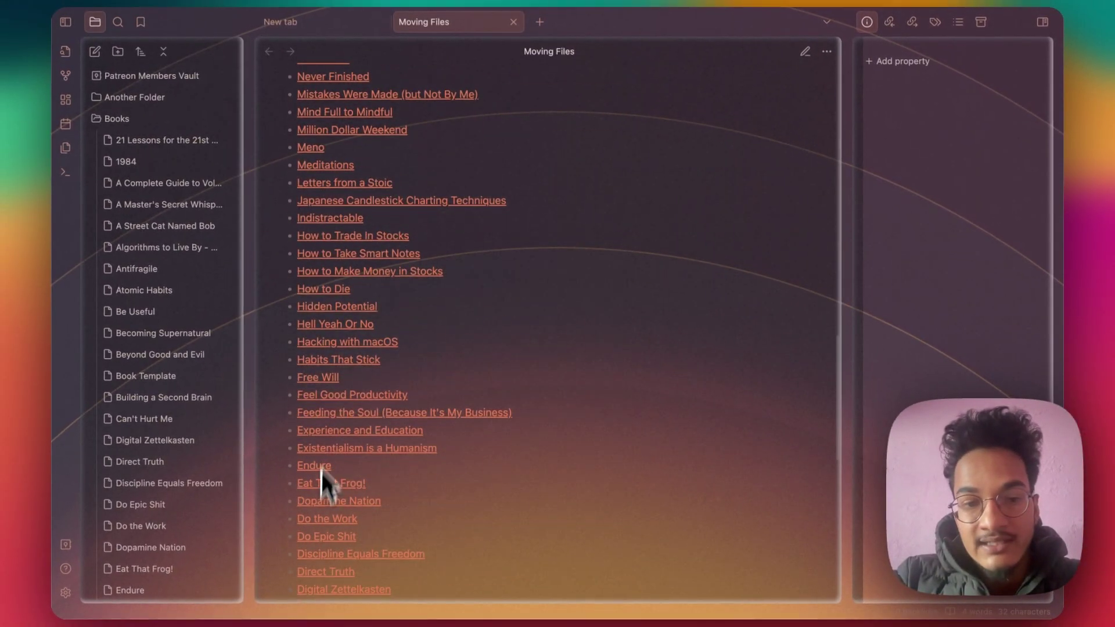
{"action": "scroll", "coordinate": [335, 456], "scroll_direction": "down", "scroll_amount": 10}
{"action": "scroll", "coordinate": [336, 455], "scroll_direction": "up", "scroll_amount": 15}
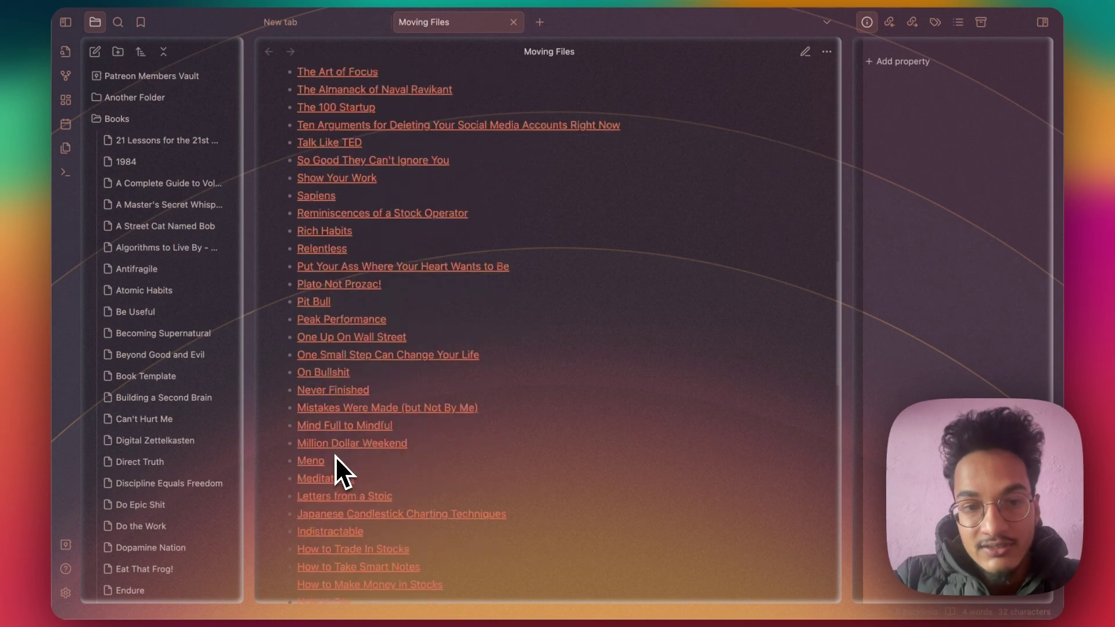
{"action": "scroll", "coordinate": [335, 455], "scroll_direction": "up", "scroll_amount": 5}
{"action": "scroll", "coordinate": [346, 473], "scroll_direction": "down", "scroll_amount": 2}
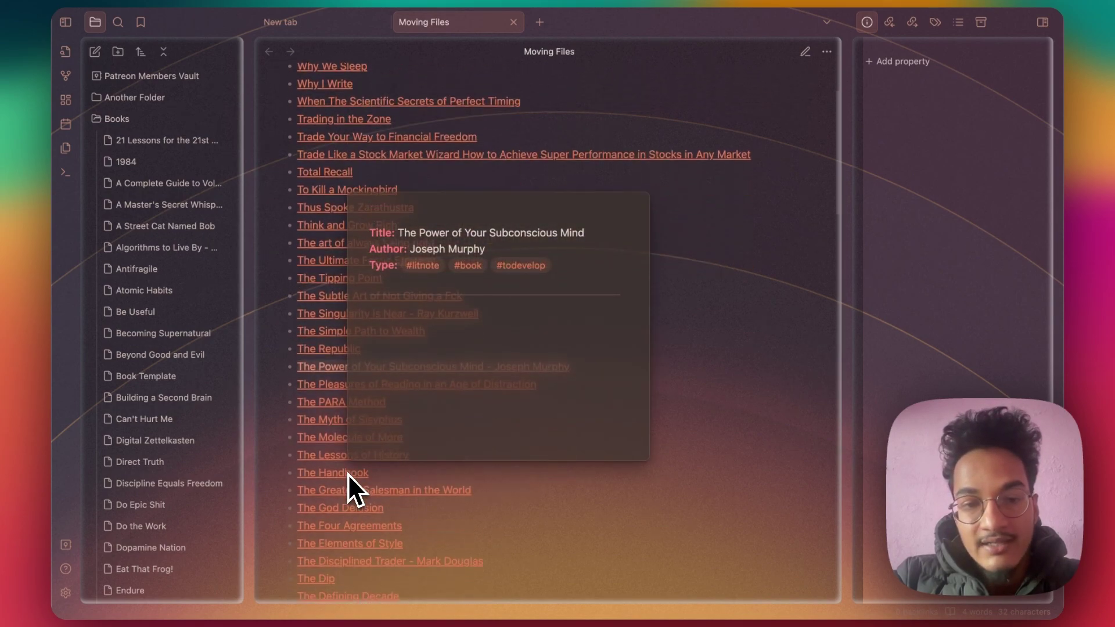
{"action": "mouse_move", "coordinate": [339, 332]}
{"action": "scroll", "coordinate": [340, 331], "scroll_direction": "up", "scroll_amount": 2}
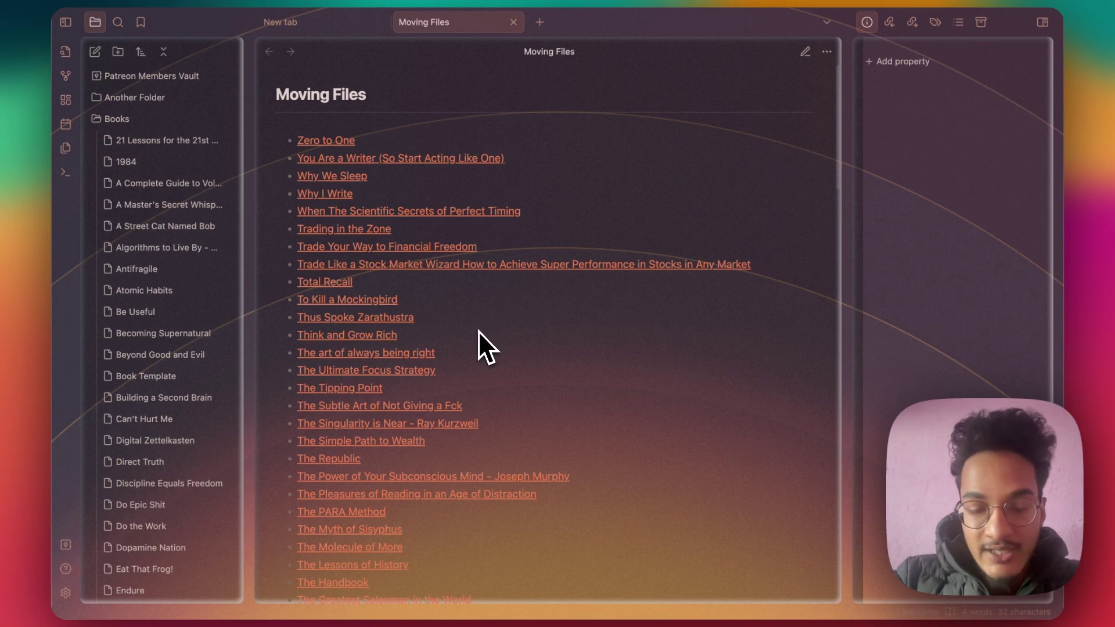
Search the command palette for 'file cooker: move' to list File Cooker's Move commands
{"action": "key", "text": "super+p"}
{"action": "type", "text": "file coo"}
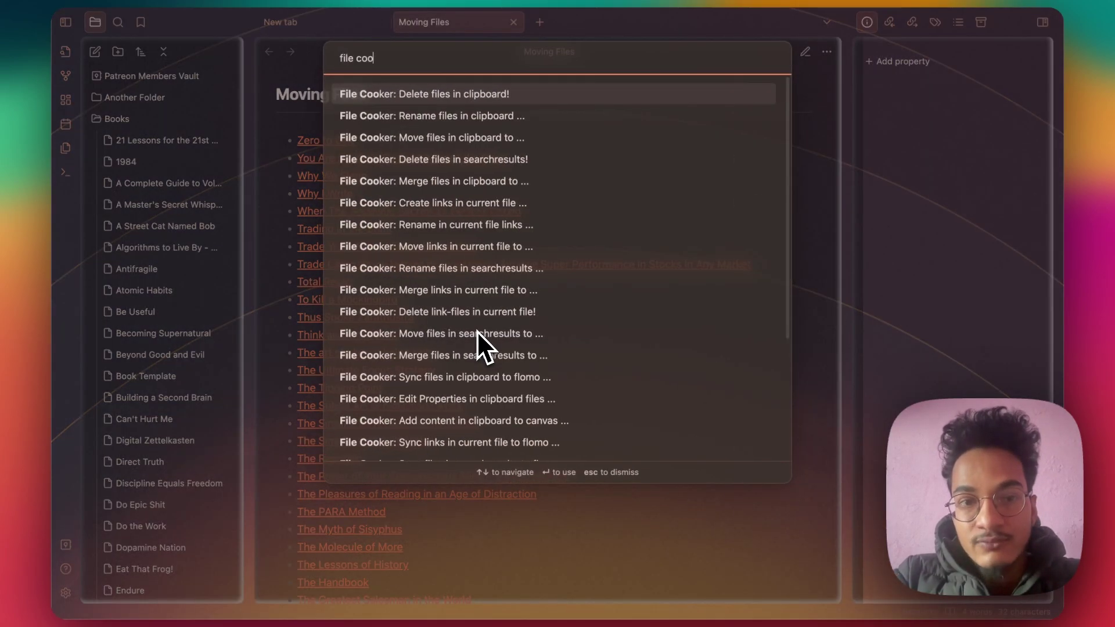
{"action": "type", "text": "ker"}
{"action": "scroll", "coordinate": [521, 163], "scroll_direction": "down", "scroll_amount": 1}
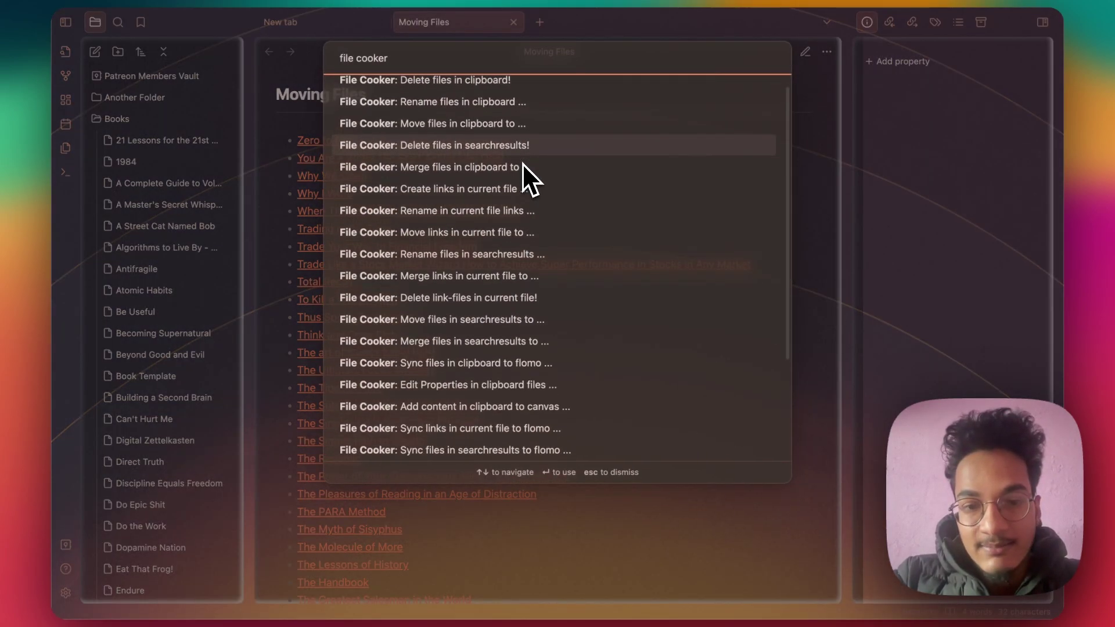
{"action": "scroll", "coordinate": [521, 162], "scroll_direction": "down", "scroll_amount": 4}
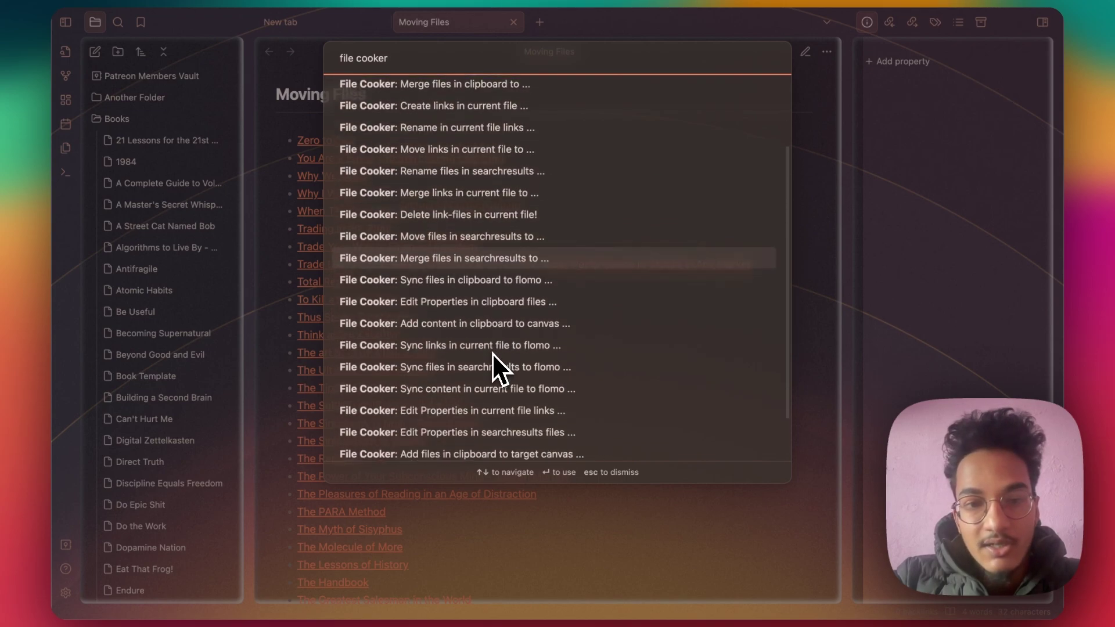
{"action": "scroll", "coordinate": [492, 353], "scroll_direction": "down", "scroll_amount": 2}
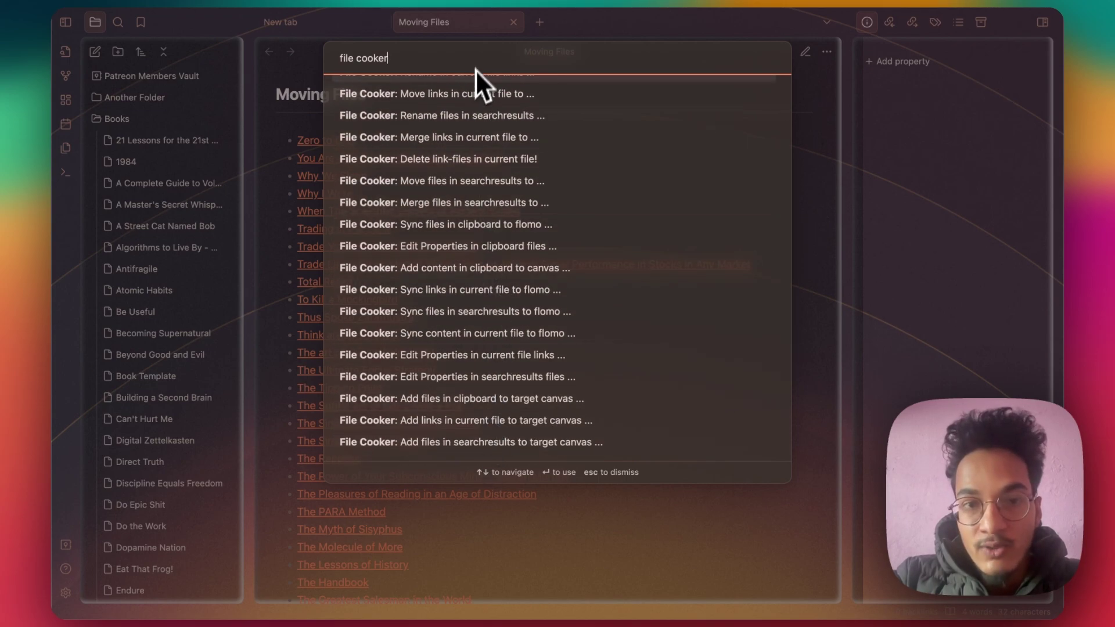
{"action": "type", "text": ": move"}
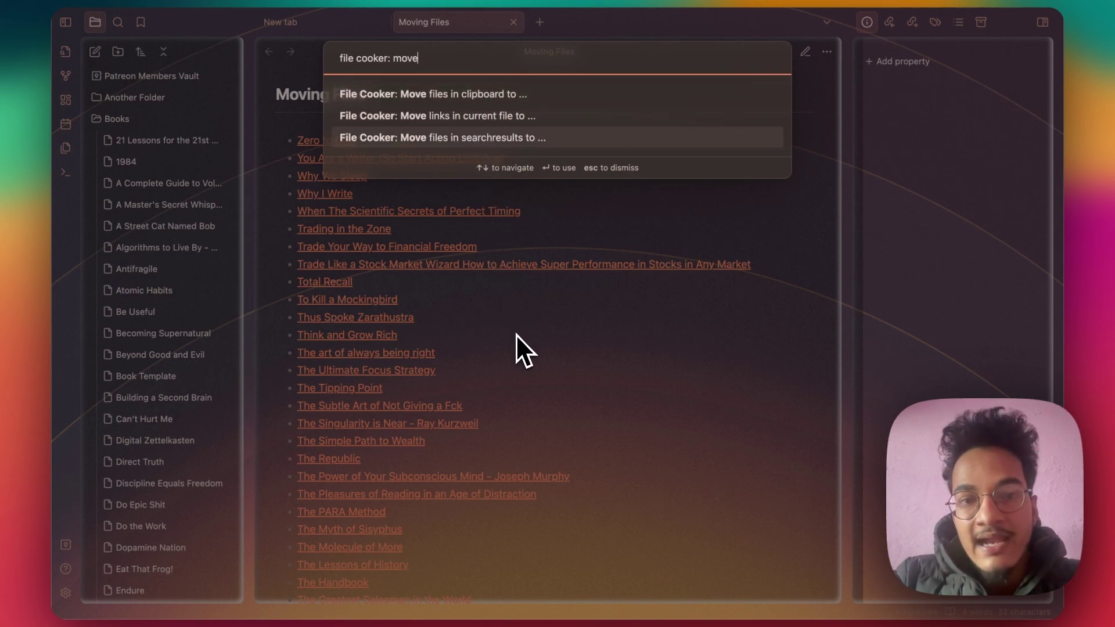
{"action": "key", "text": "Escape"}
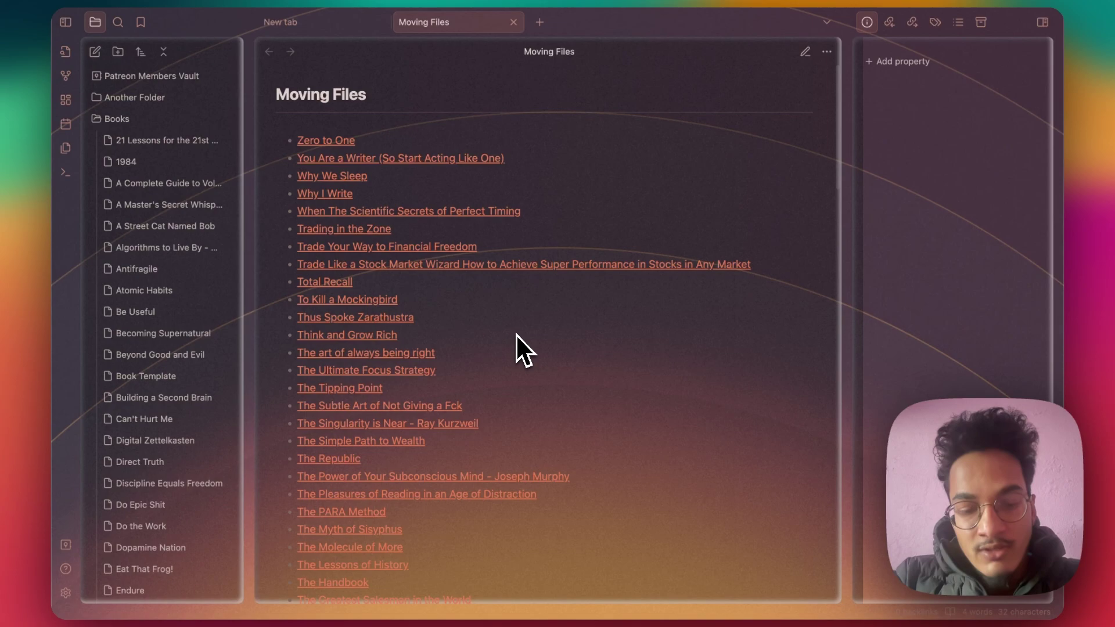
{"action": "key", "text": "super+e"}
{"action": "key", "text": "Down"}
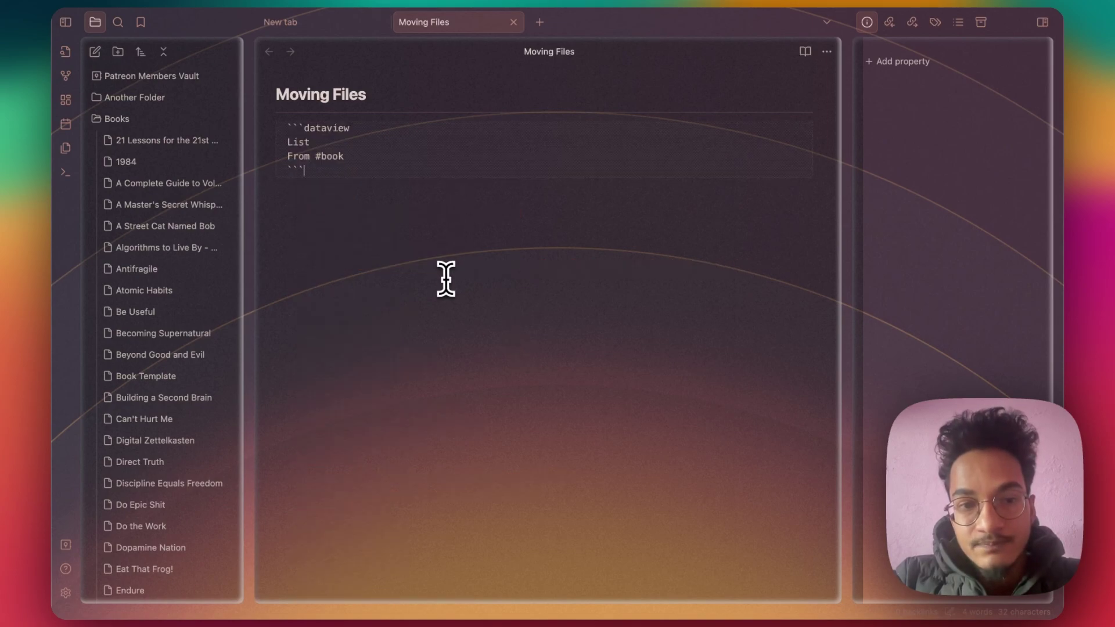
{"action": "key", "text": "Down"}
{"action": "key", "text": "super+p"}
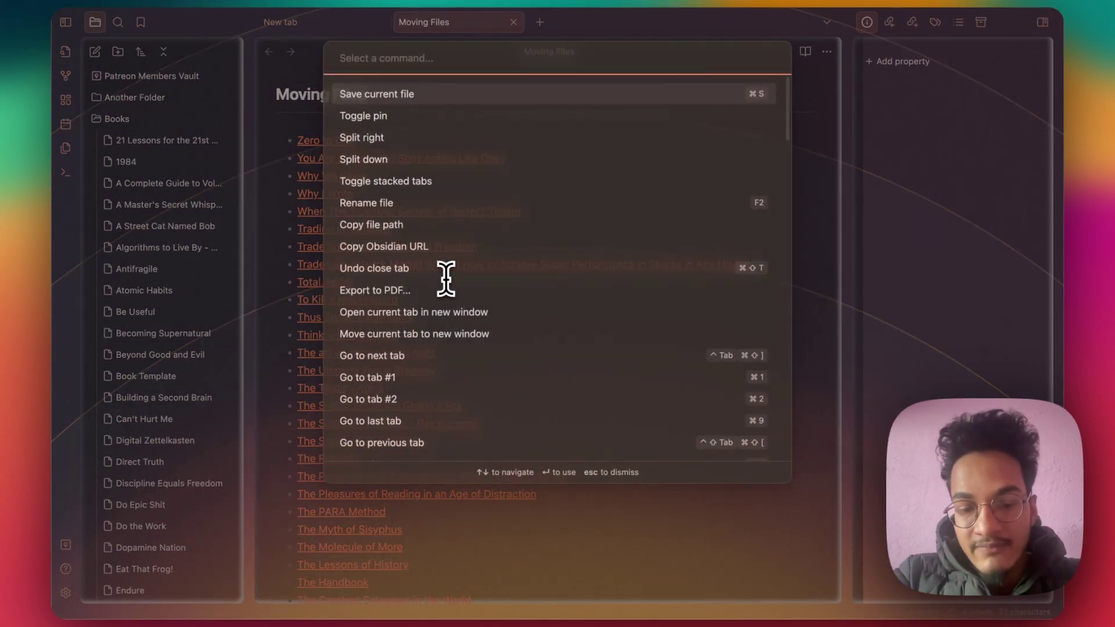
{"action": "type", "text": "f"}
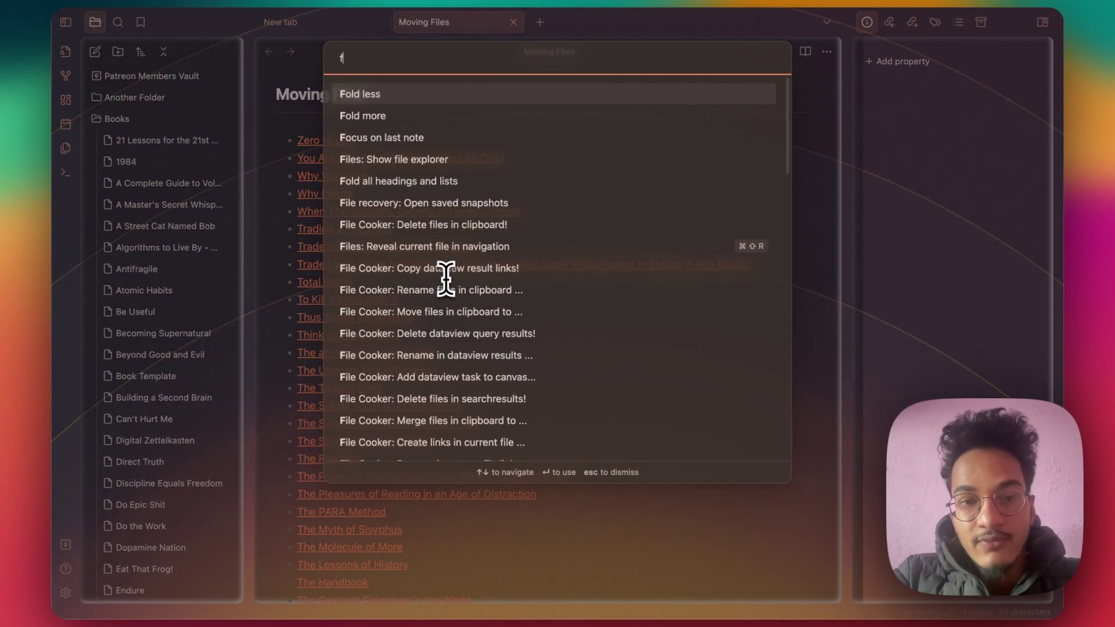
{"action": "type", "text": "ile cooker:"}
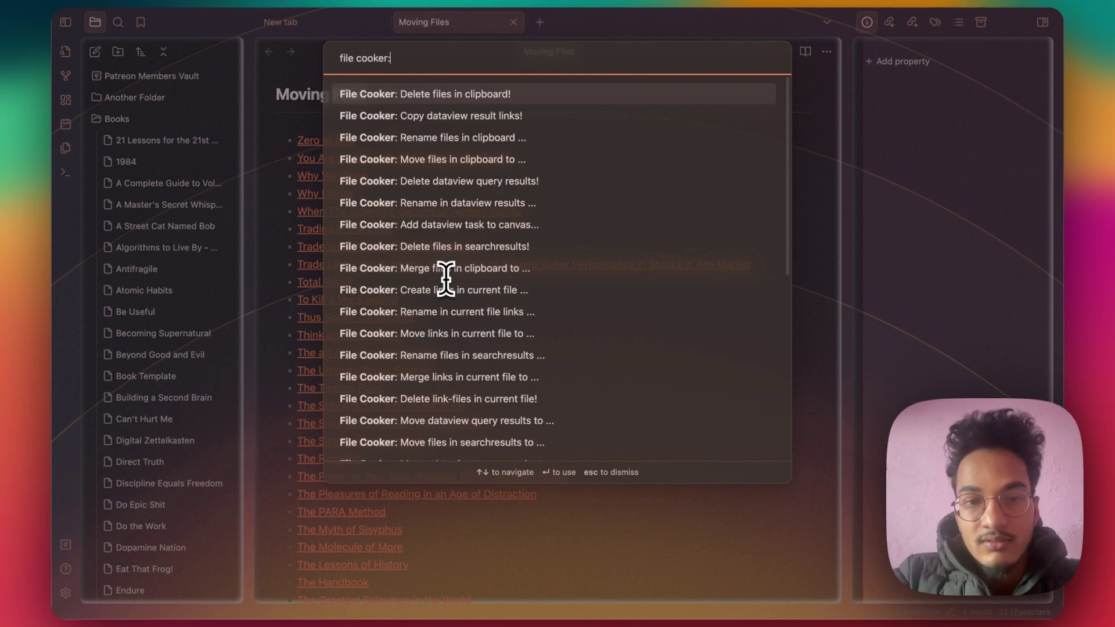
{"action": "type", "text": " move"}
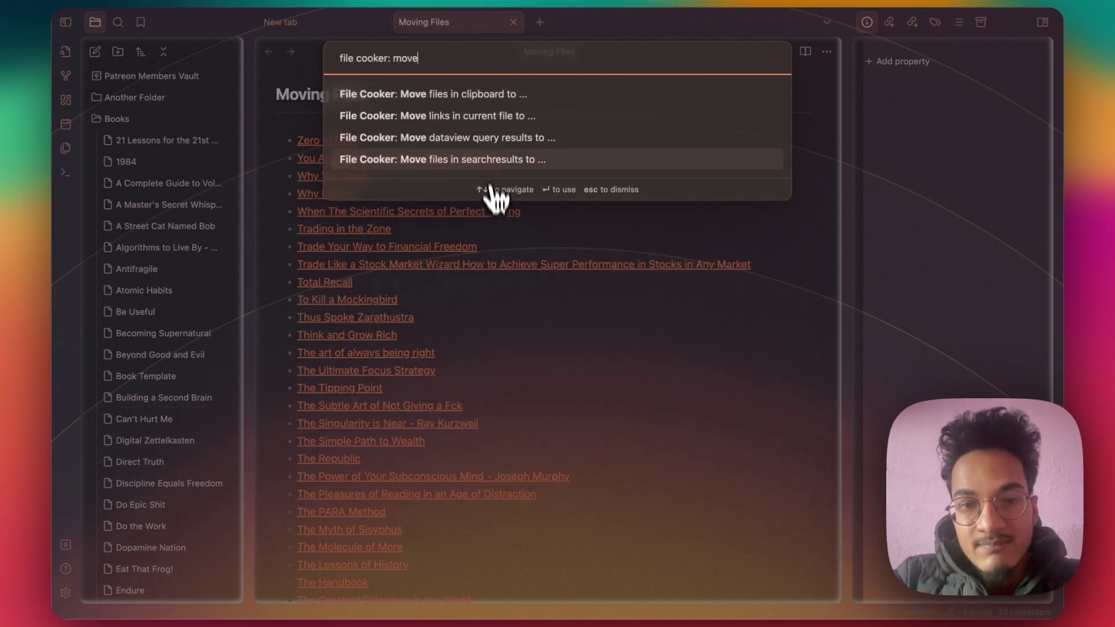
{"action": "left_click", "coordinate": [490, 139]}
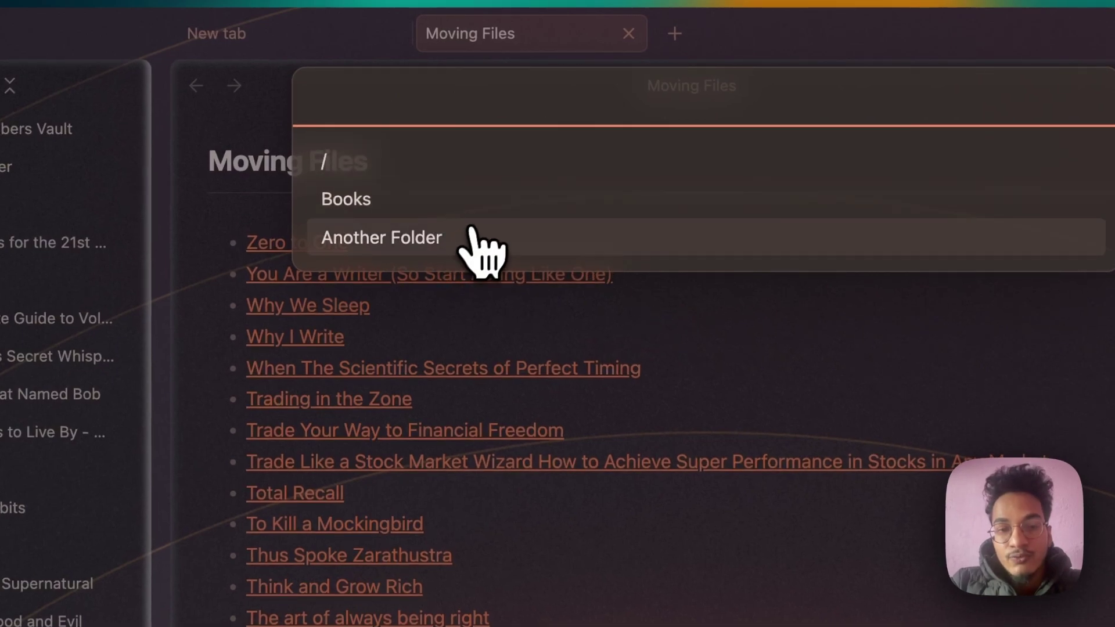
{"action": "left_click", "coordinate": [511, 251]}
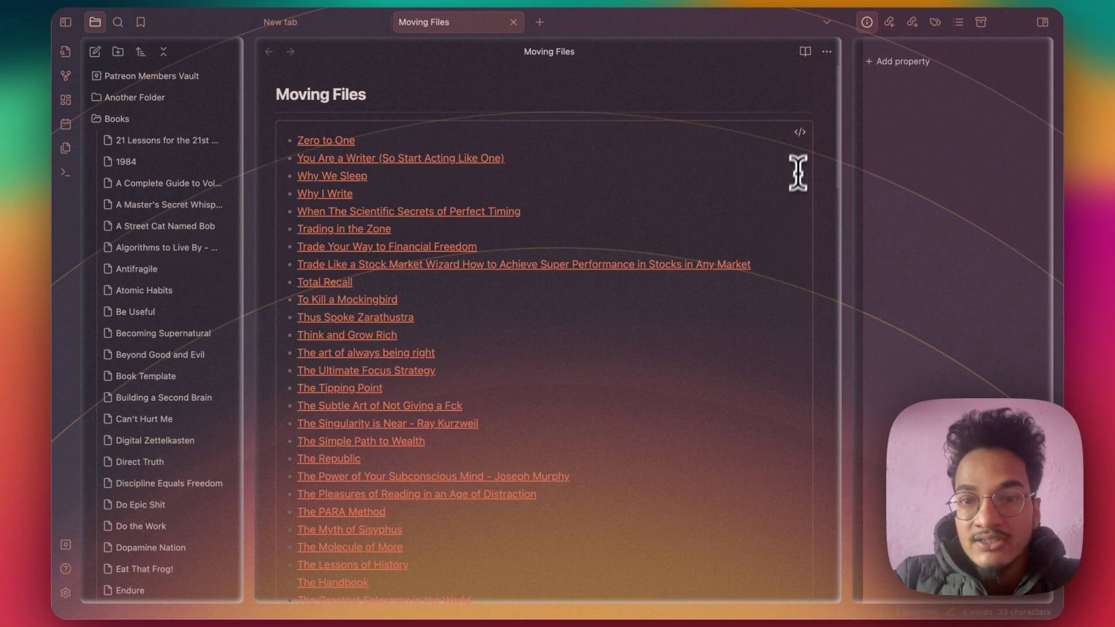
Reveal the dataview query source and select its List / From #book lines
{"action": "key", "text": "super+p"}
{"action": "left_click", "coordinate": [634, 590]}
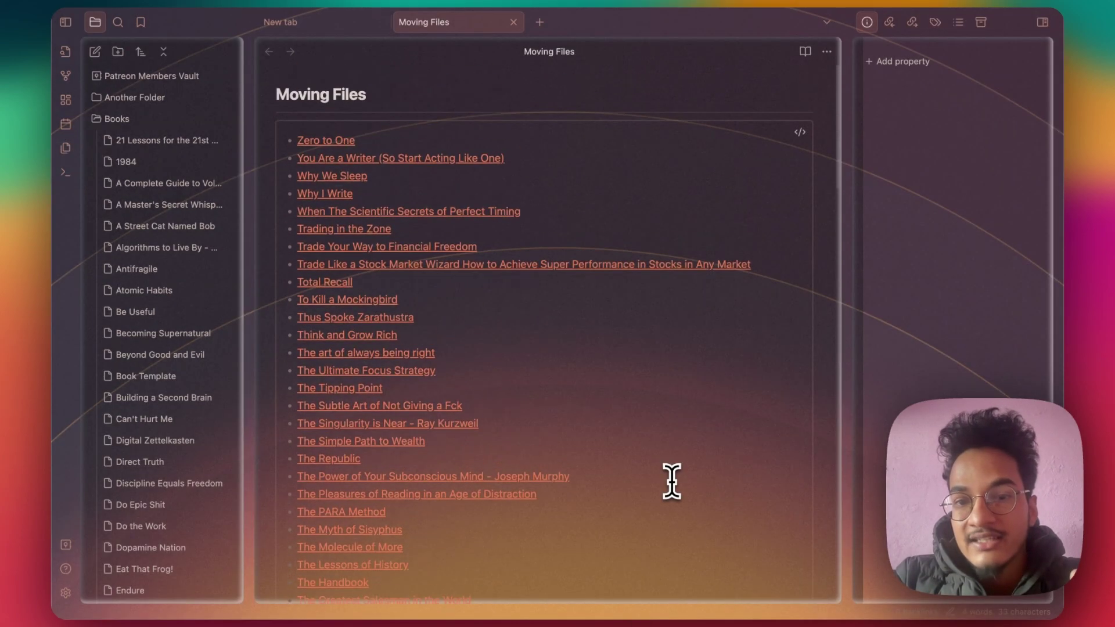
{"action": "left_click", "coordinate": [800, 132]}
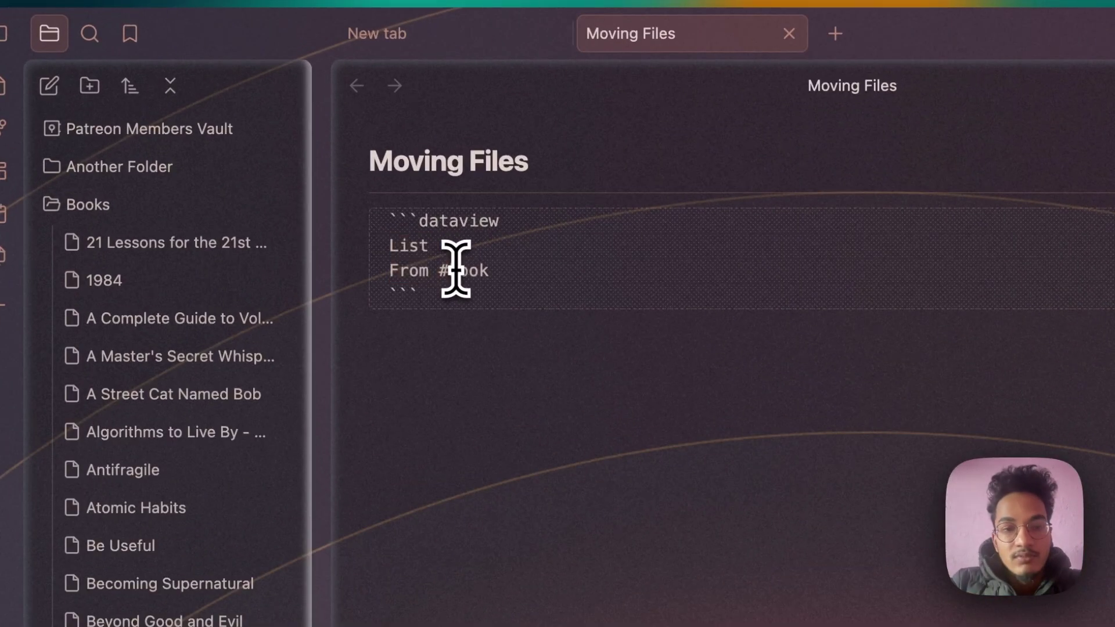
{"action": "left_click", "coordinate": [326, 155]}
{"action": "mouse_move", "coordinate": [503, 268]}
{"action": "left_mouse_down"}
{"action": "mouse_move", "coordinate": [381, 241]}
{"action": "mouse_move", "coordinate": [507, 277]}
{"action": "left_mouse_up"}
{"action": "left_click", "coordinate": [517, 254]}
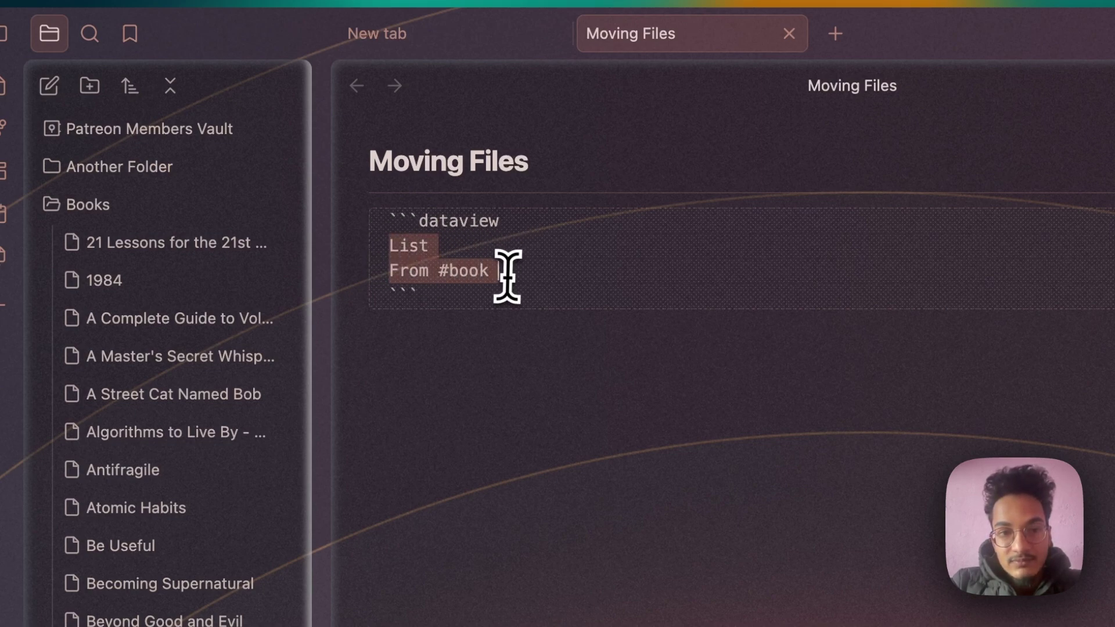
{"action": "left_click", "coordinate": [434, 222]}
{"action": "left_click_drag", "start_coordinate": [388, 242], "coordinate": [553, 273]}
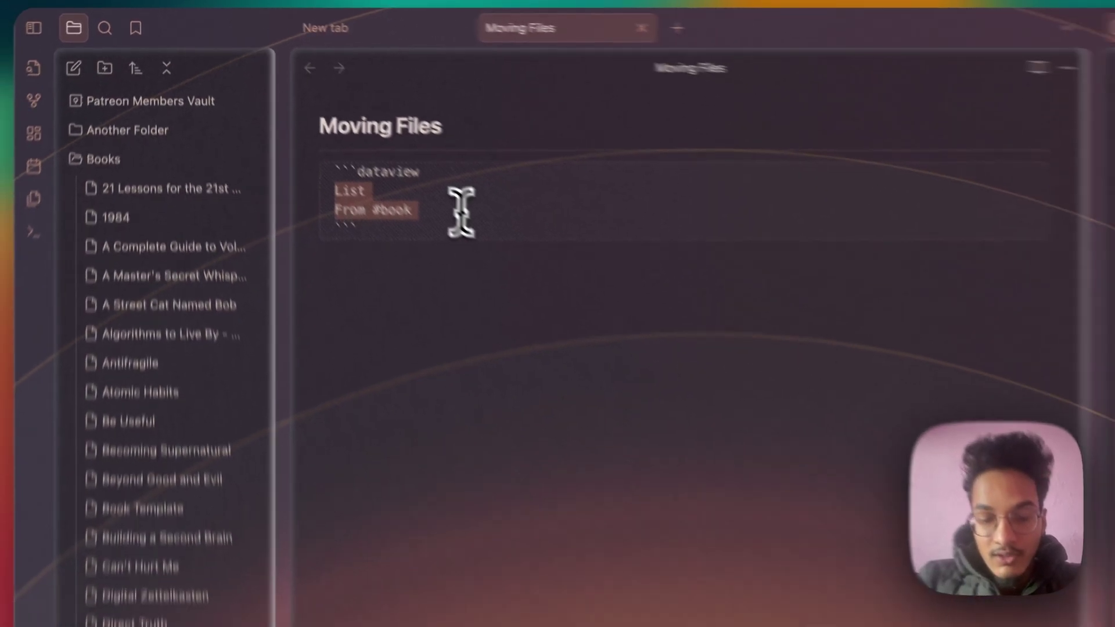
Run File Cooker's move-dataview-query-results command, choose Another Folder, and confirm the move
{"action": "key", "text": "super+p"}
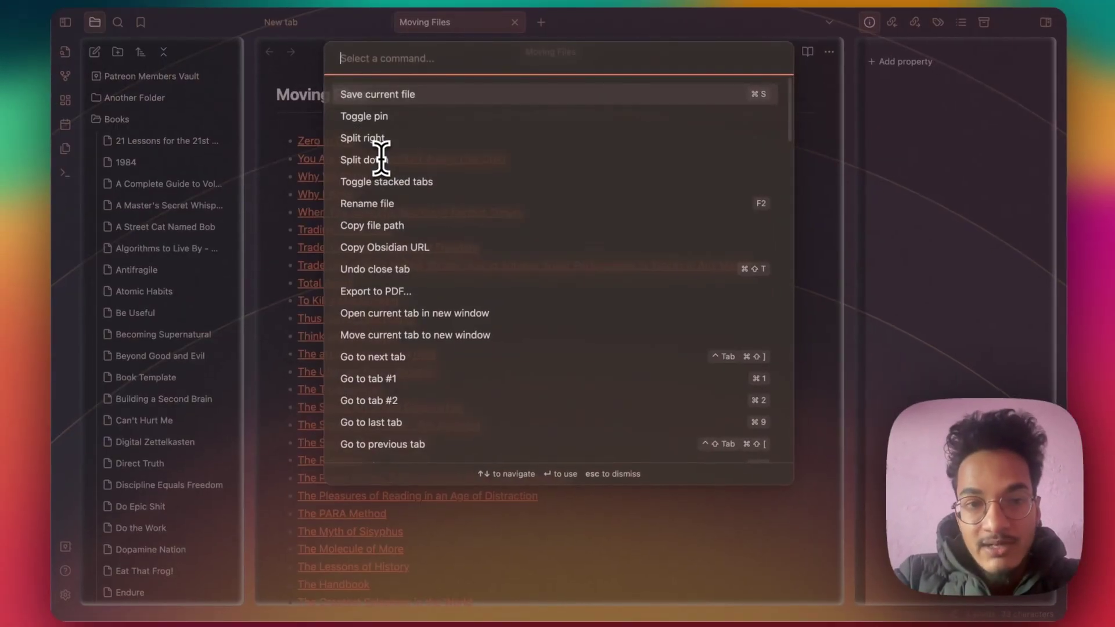
{"action": "type", "text": "file cooker"}
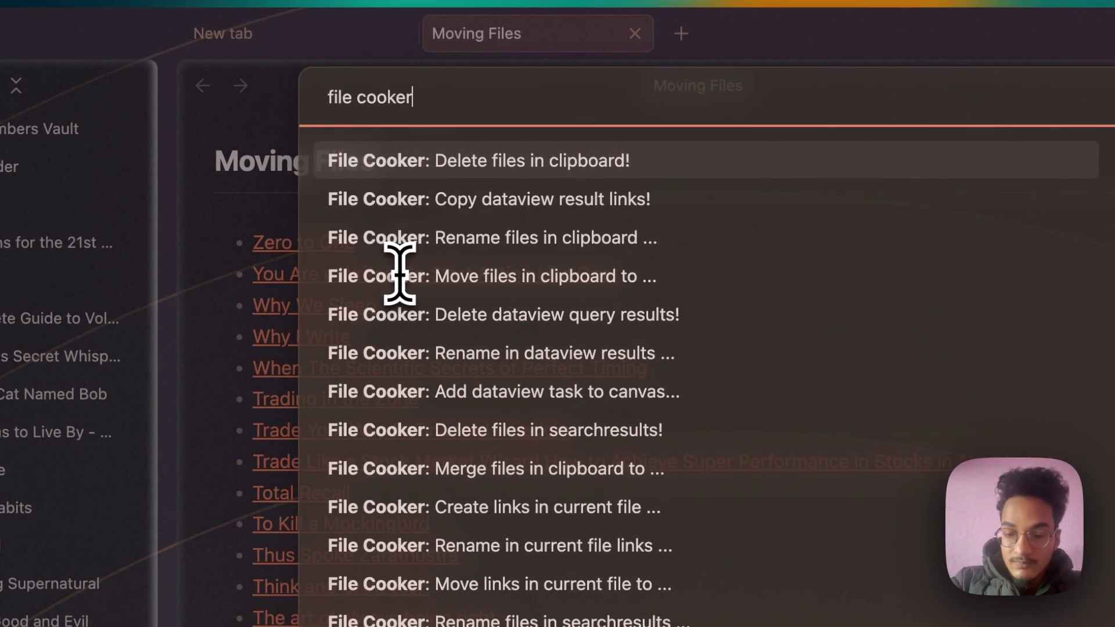
{"action": "type", "text": "l"}
{"action": "key", "text": "BackSpace"}
{"action": "type", "text": ":move"}
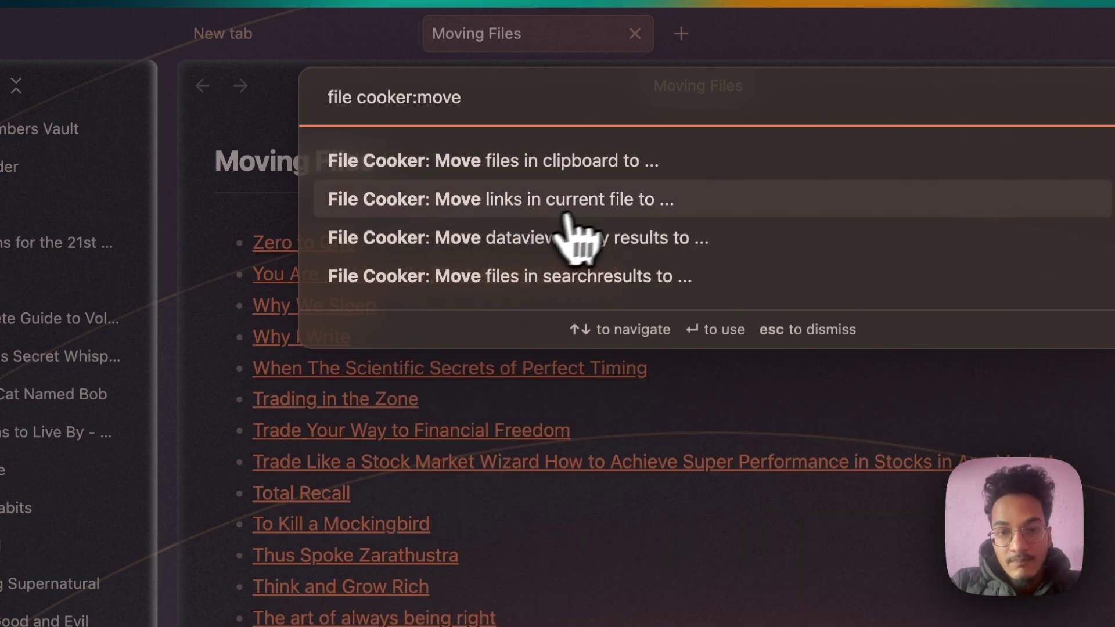
{"action": "left_click", "coordinate": [618, 249]}
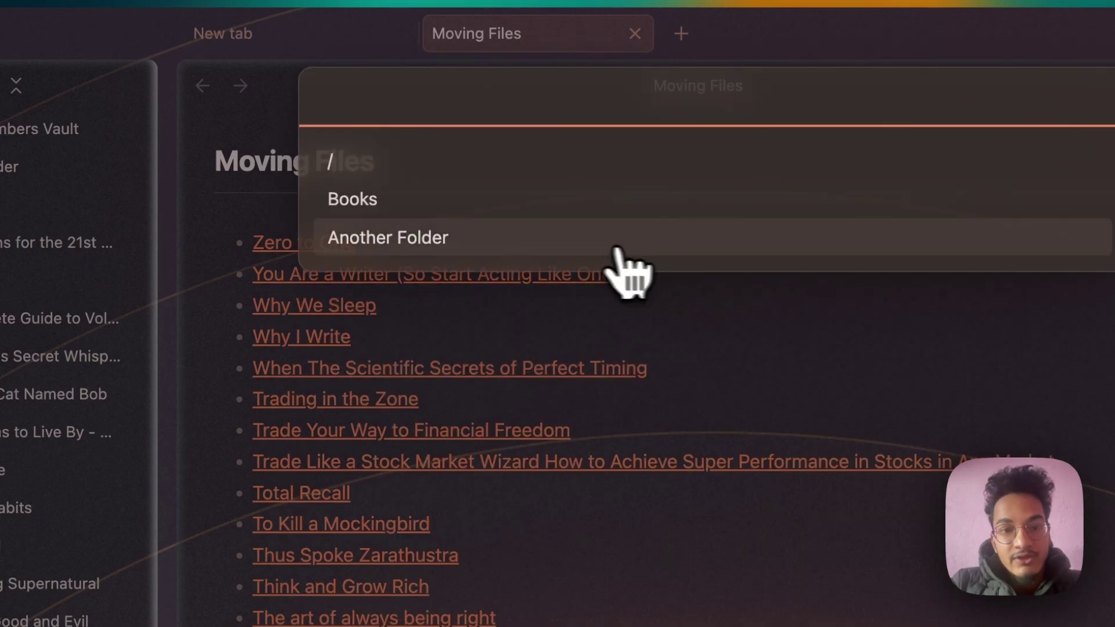
{"action": "left_click", "coordinate": [506, 236]}
{"action": "scroll", "coordinate": [707, 317], "scroll_direction": "up", "scroll_amount": 10}
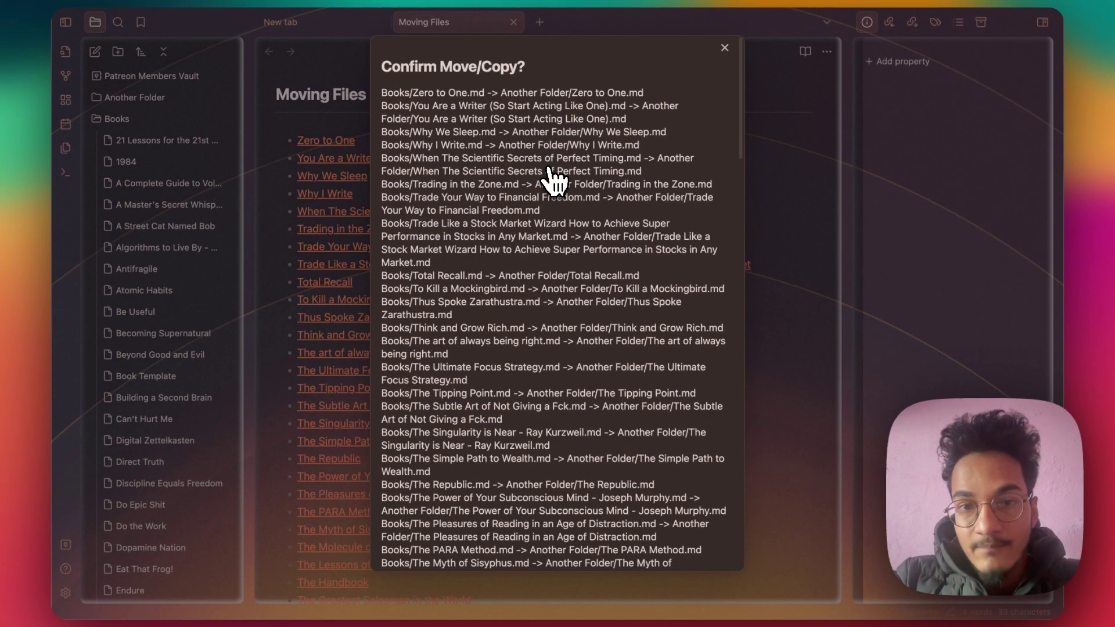
{"action": "scroll", "coordinate": [554, 182], "scroll_direction": "down", "scroll_amount": 10}
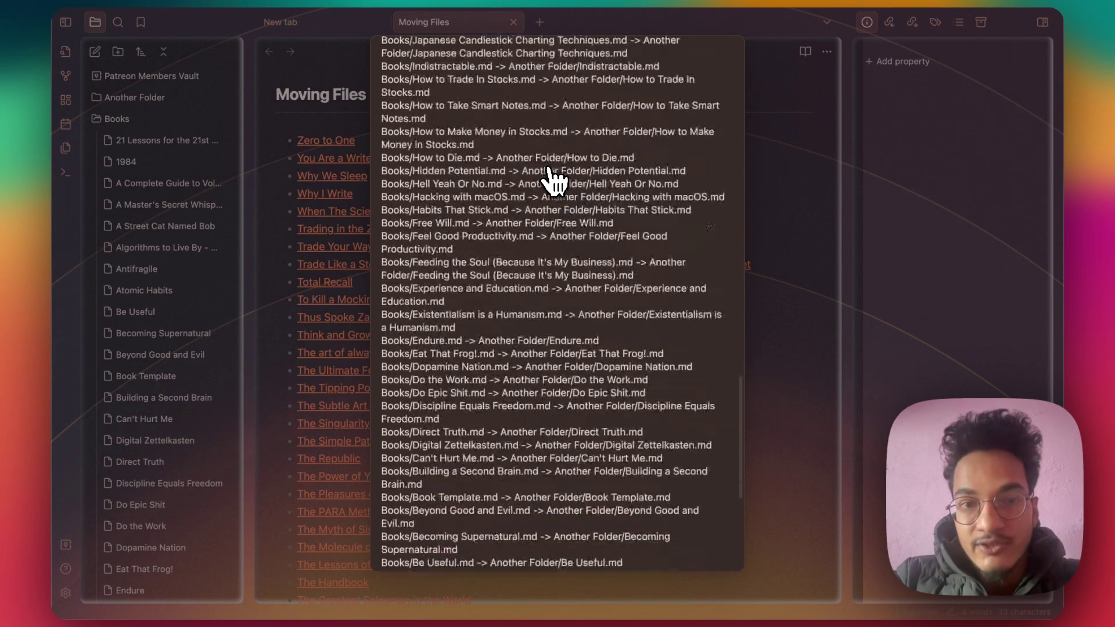
{"action": "scroll", "coordinate": [547, 179], "scroll_direction": "up", "scroll_amount": 10}
{"action": "scroll", "coordinate": [465, 105], "scroll_direction": "down", "scroll_amount": 15}
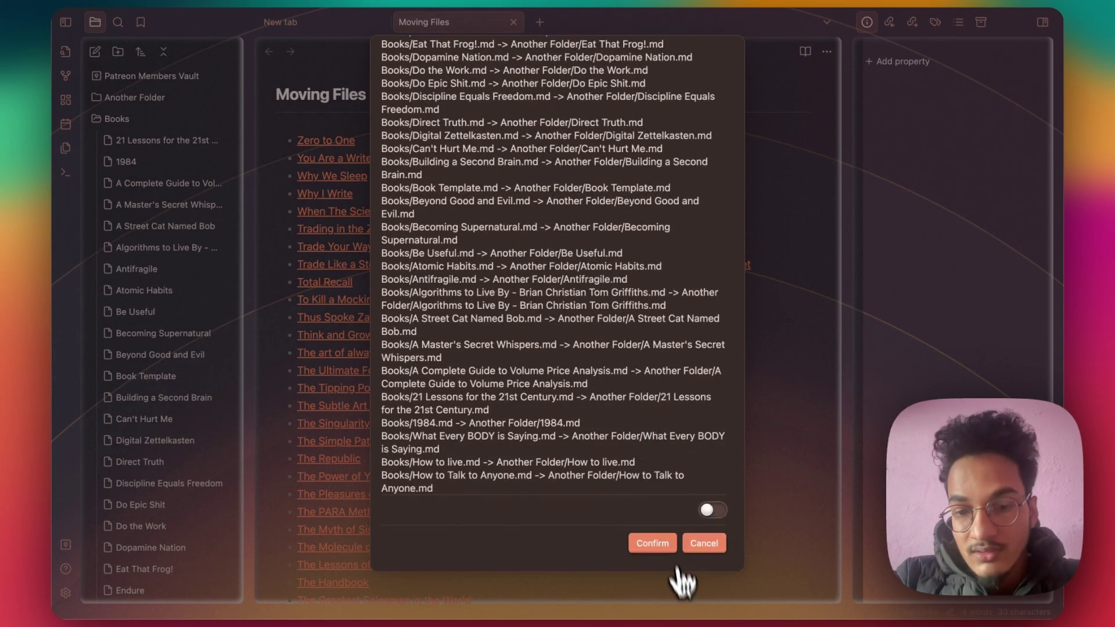
{"action": "left_click", "coordinate": [660, 549]}
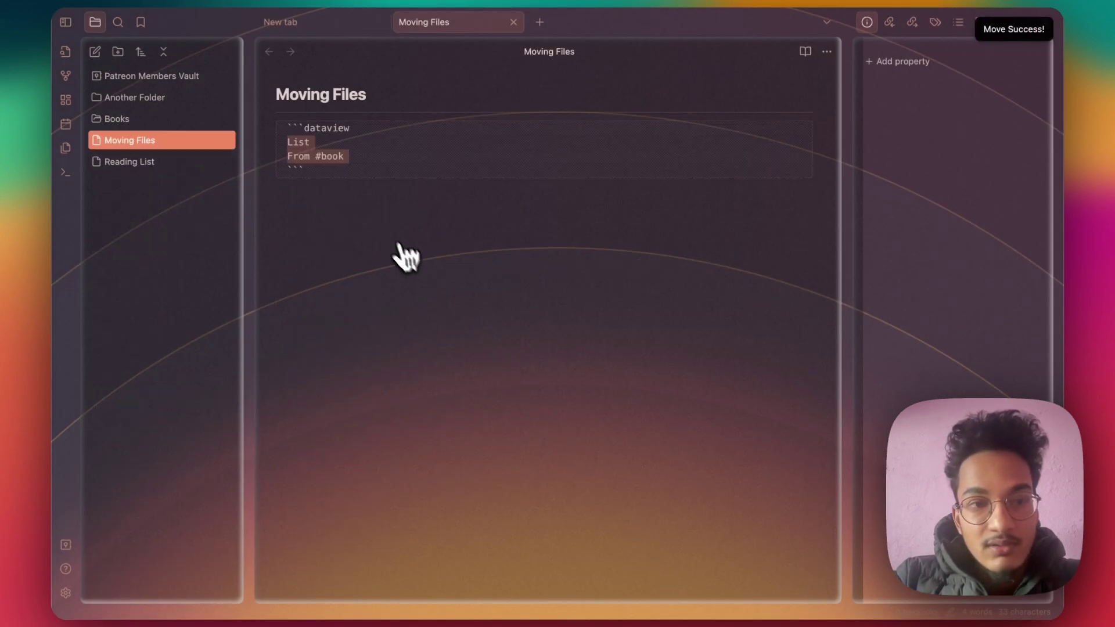
Render the query and expand Another Folder to see moved notes like 1984
{"action": "left_click", "coordinate": [1036, 7]}
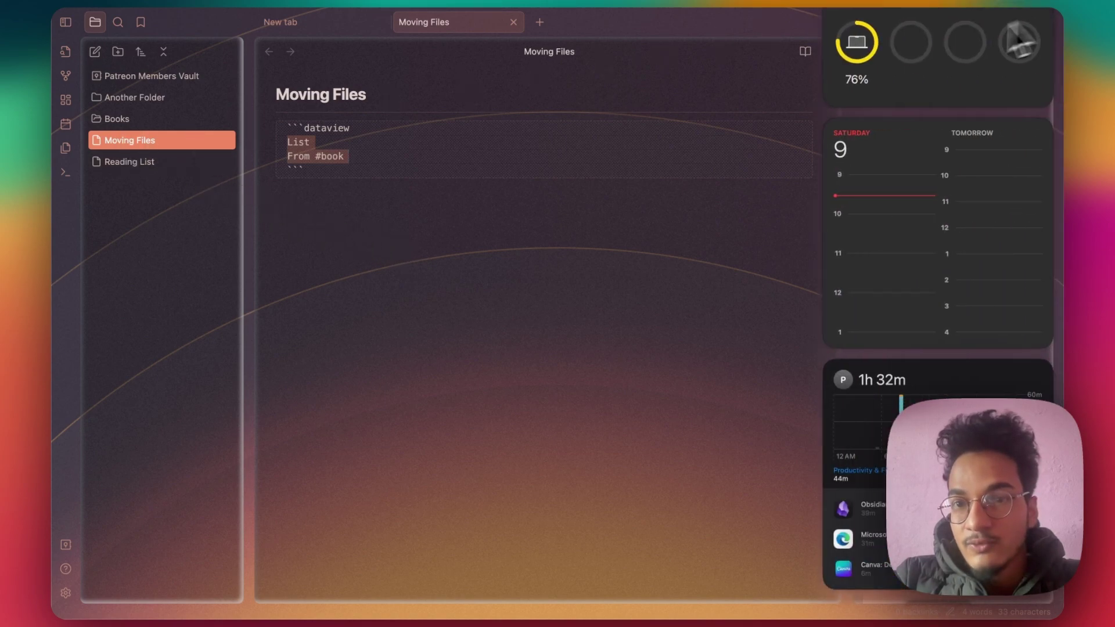
{"action": "left_click", "coordinate": [677, 109]}
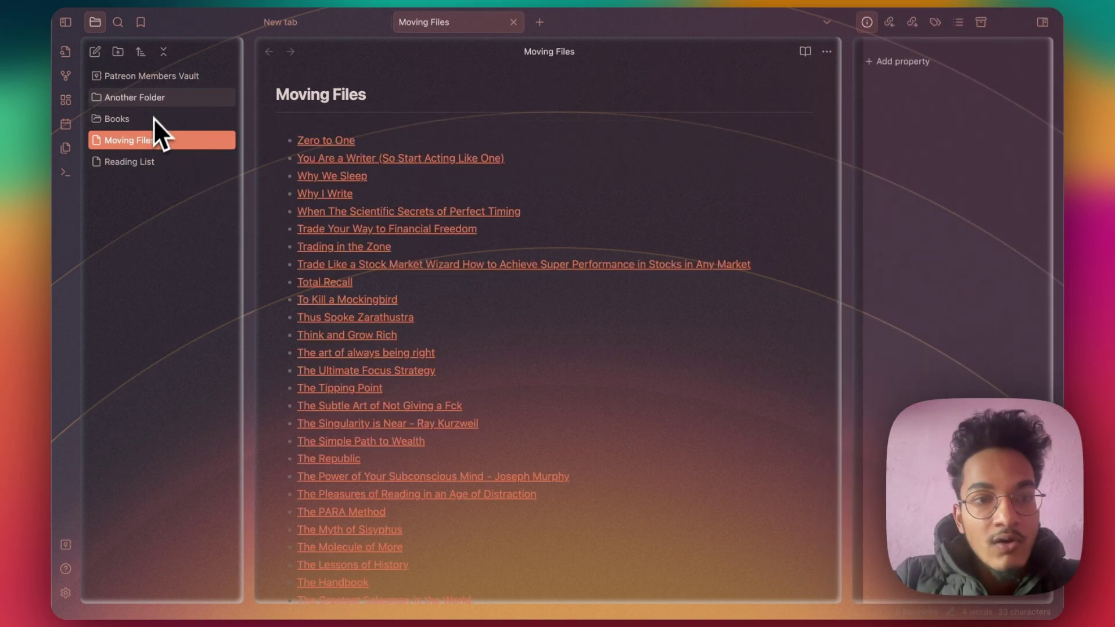
{"action": "left_click", "coordinate": [170, 97]}
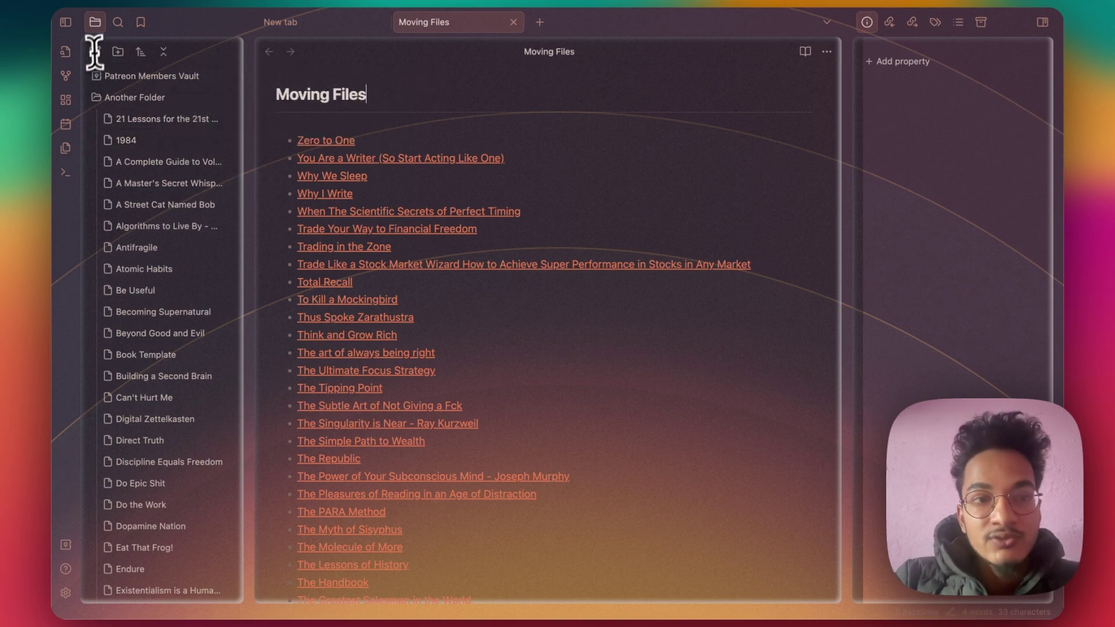
Search the vault for '#books', then move the 105 results into Books with File Cooker
{"action": "left_click", "coordinate": [117, 23]}
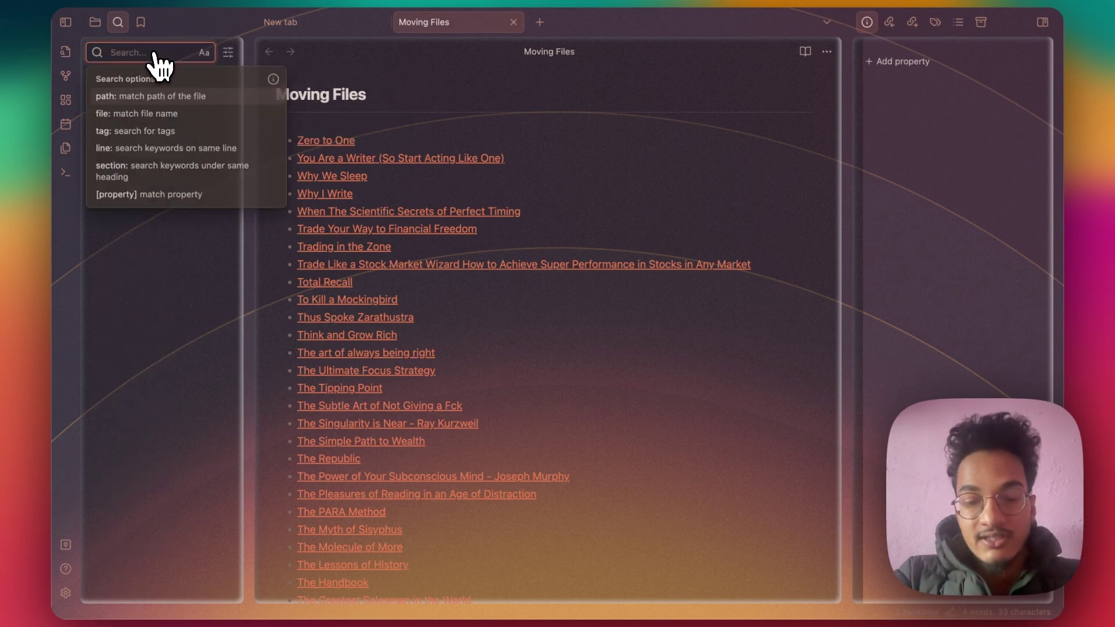
{"action": "type", "text": "#books"}
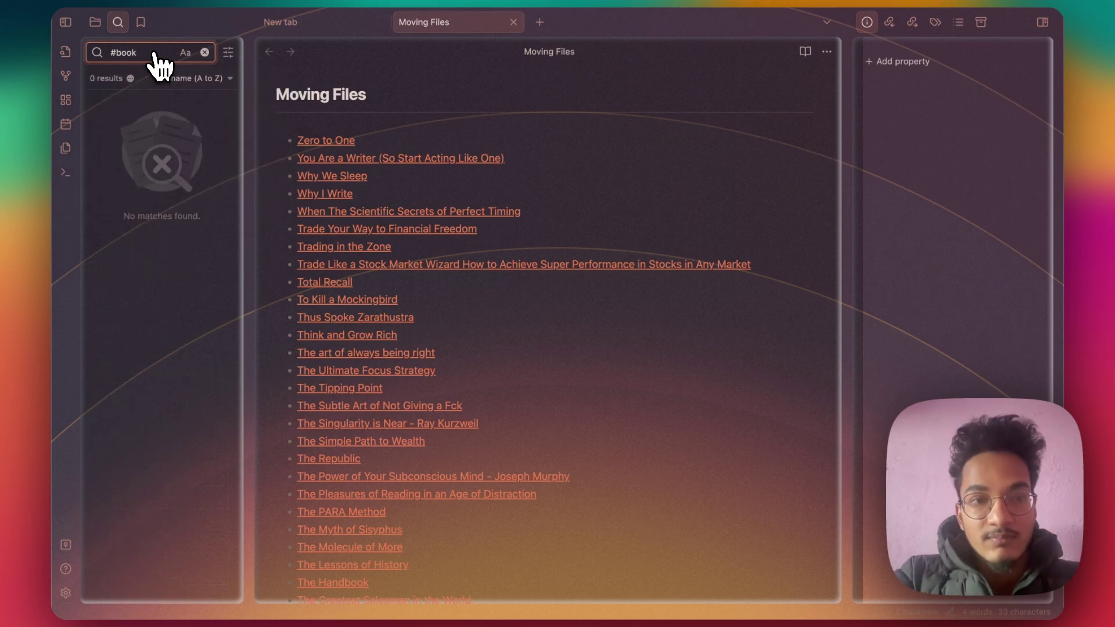
{"action": "key", "text": "super+p"}
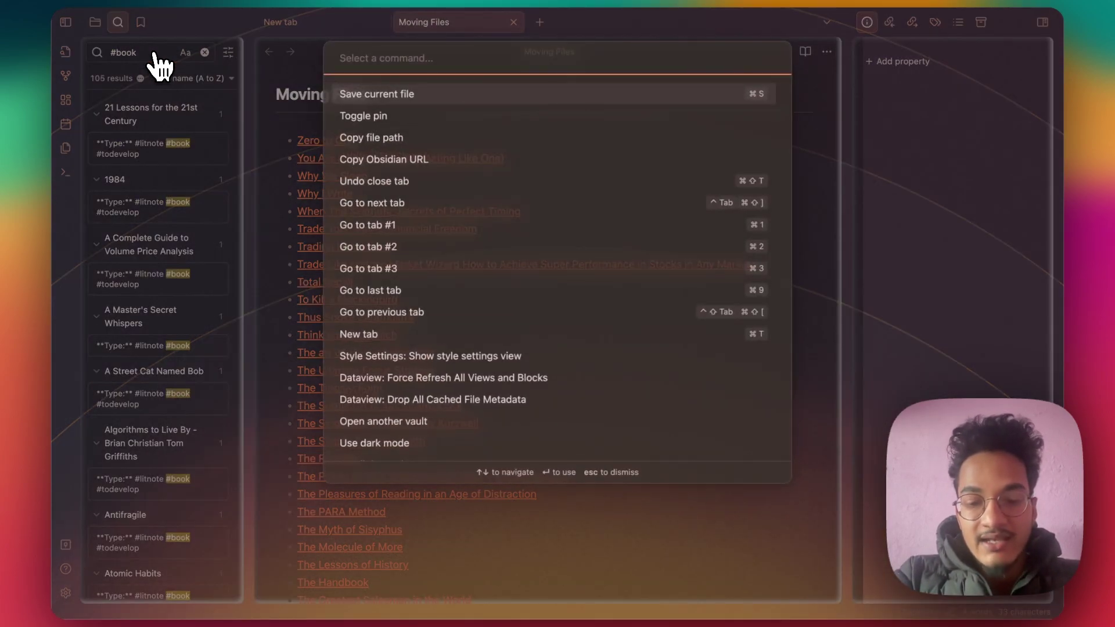
{"action": "type", "text": "file cooker"}
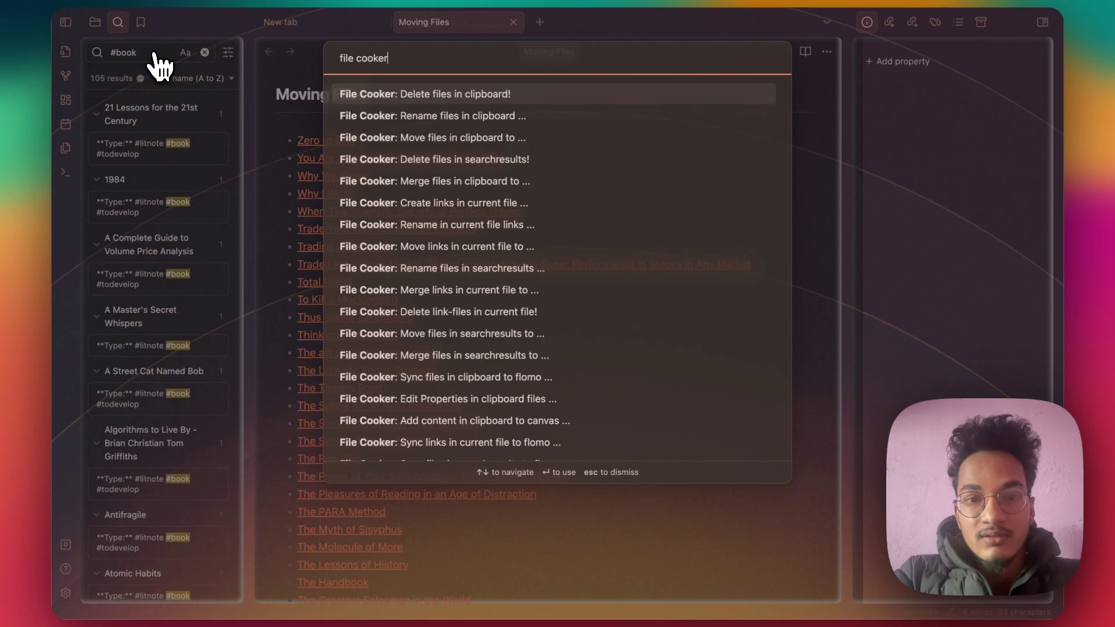
{"action": "type", "text": ": move"}
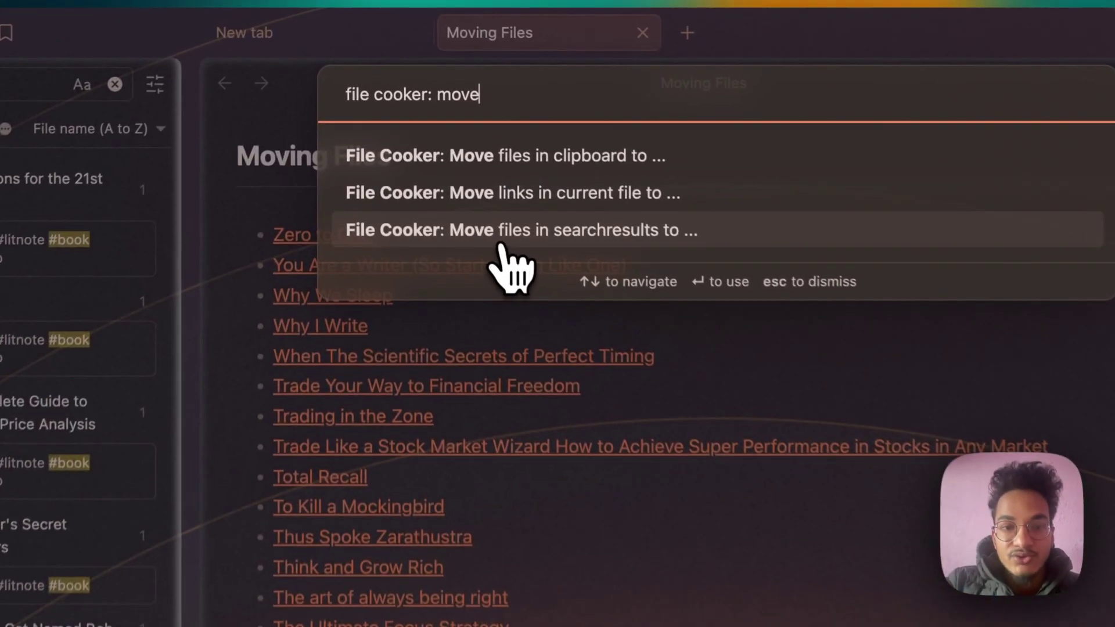
{"action": "left_click", "coordinate": [531, 238]}
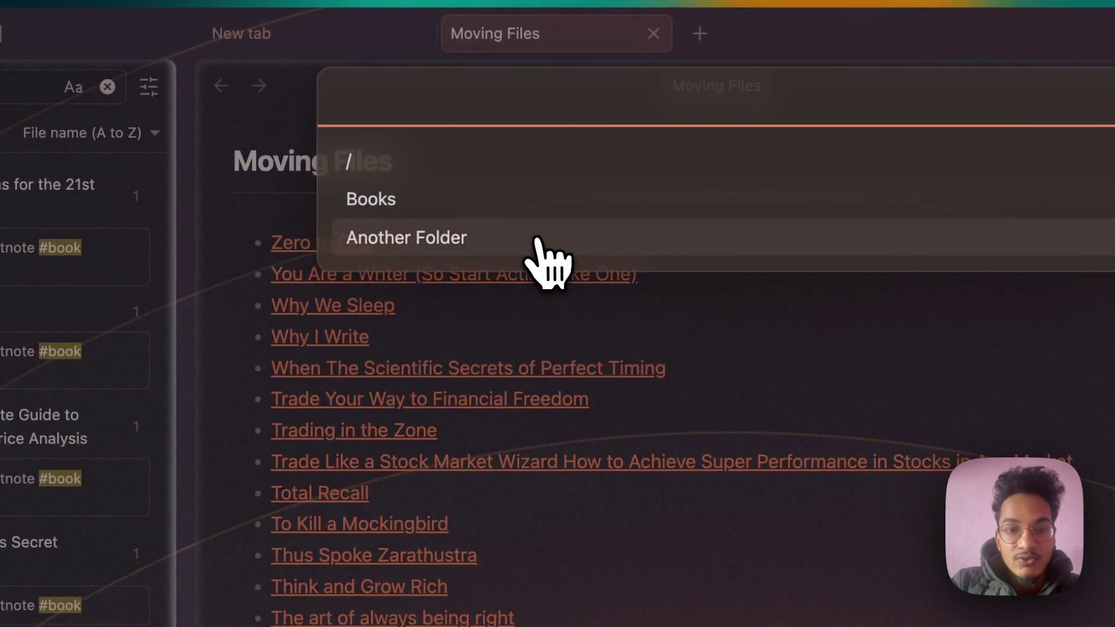
{"action": "left_click", "coordinate": [479, 244]}
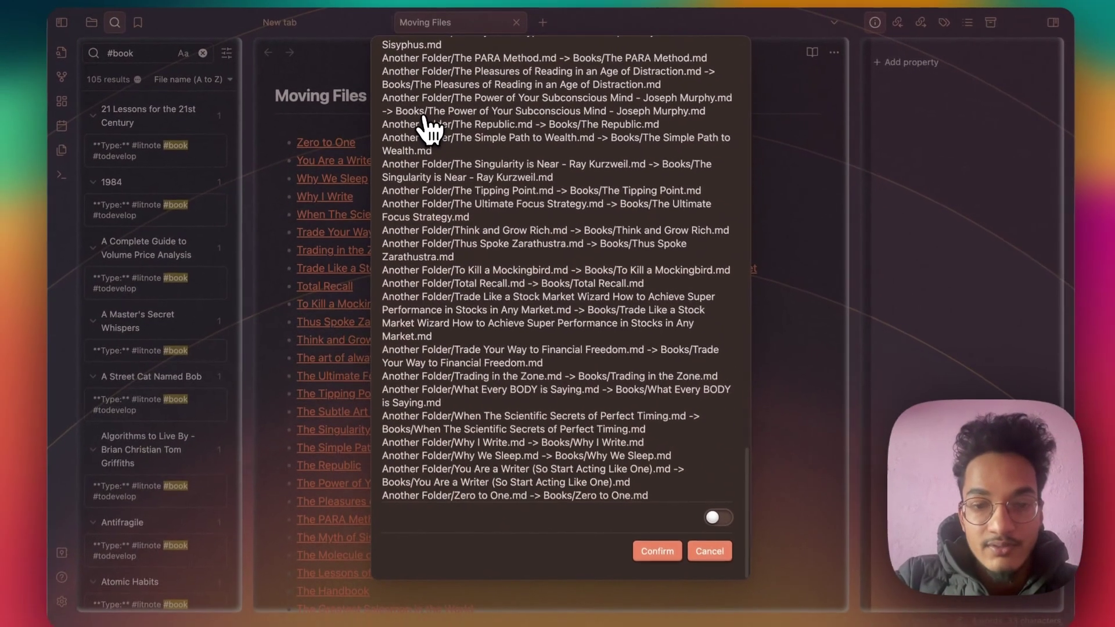
{"action": "left_click", "coordinate": [652, 543]}
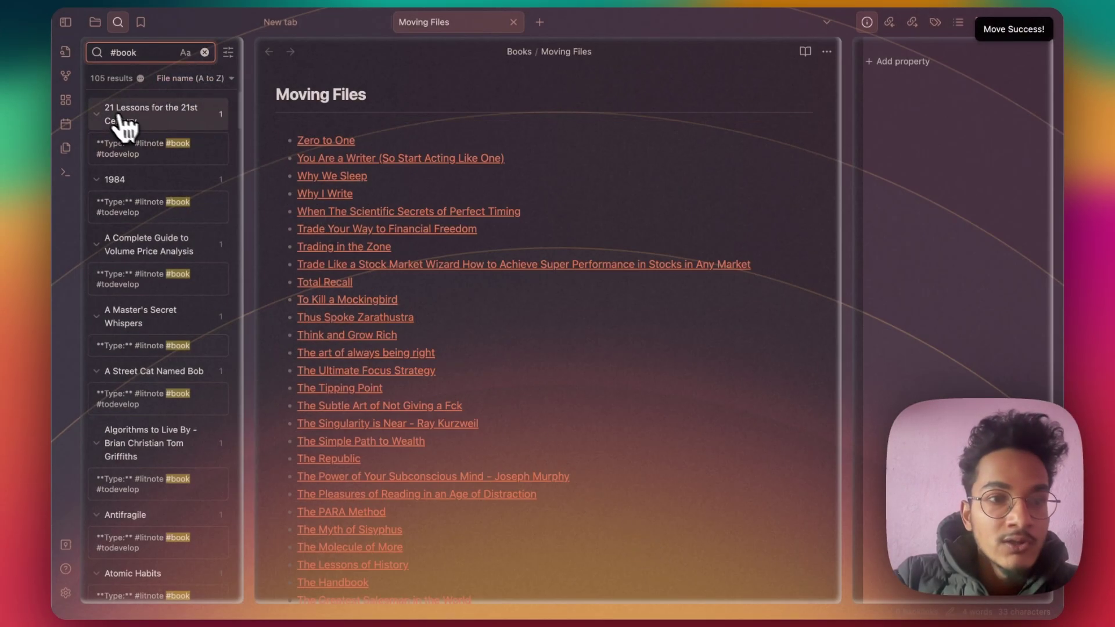
Clear the search, return to the file list, and expand Another Folder
{"action": "left_click", "coordinate": [204, 52]}
{"action": "left_click", "coordinate": [167, 386]}
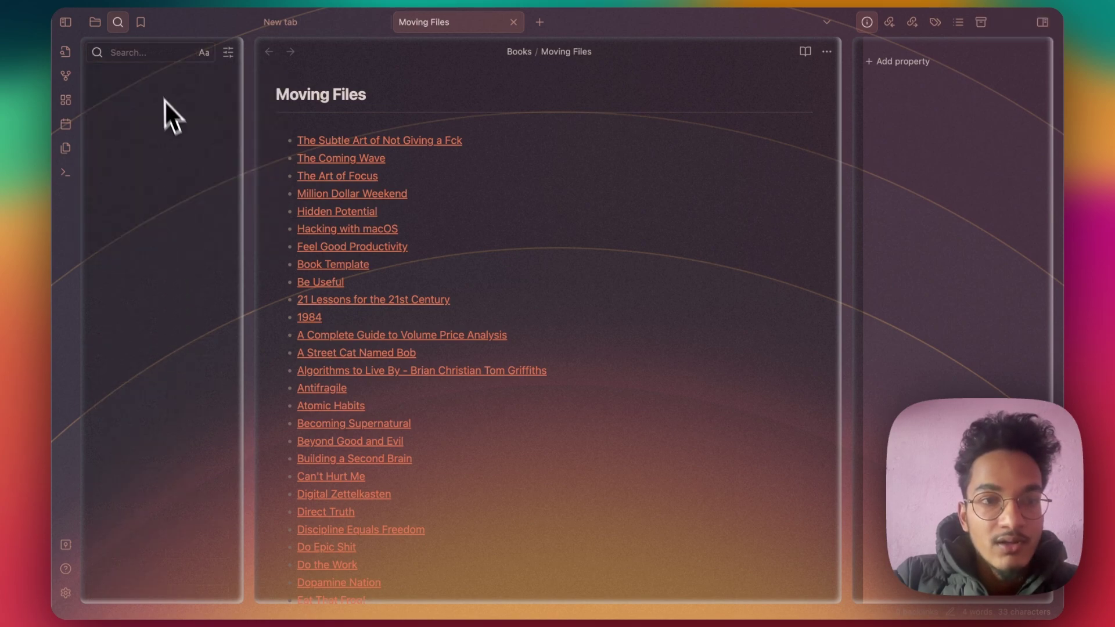
{"action": "left_click", "coordinate": [95, 23]}
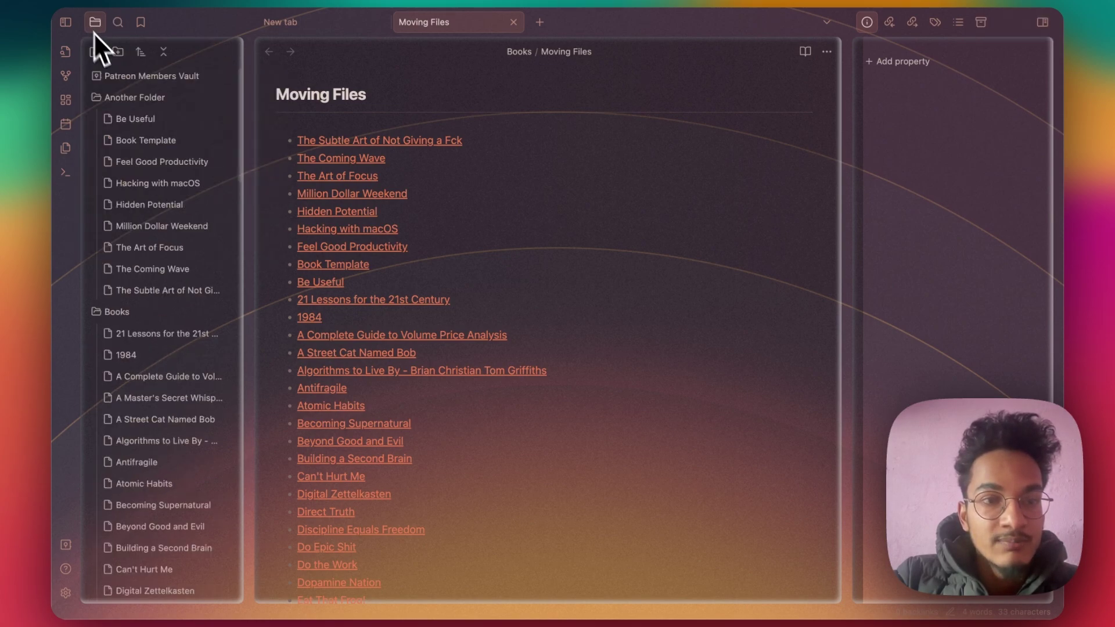
{"action": "left_click", "coordinate": [135, 100]}
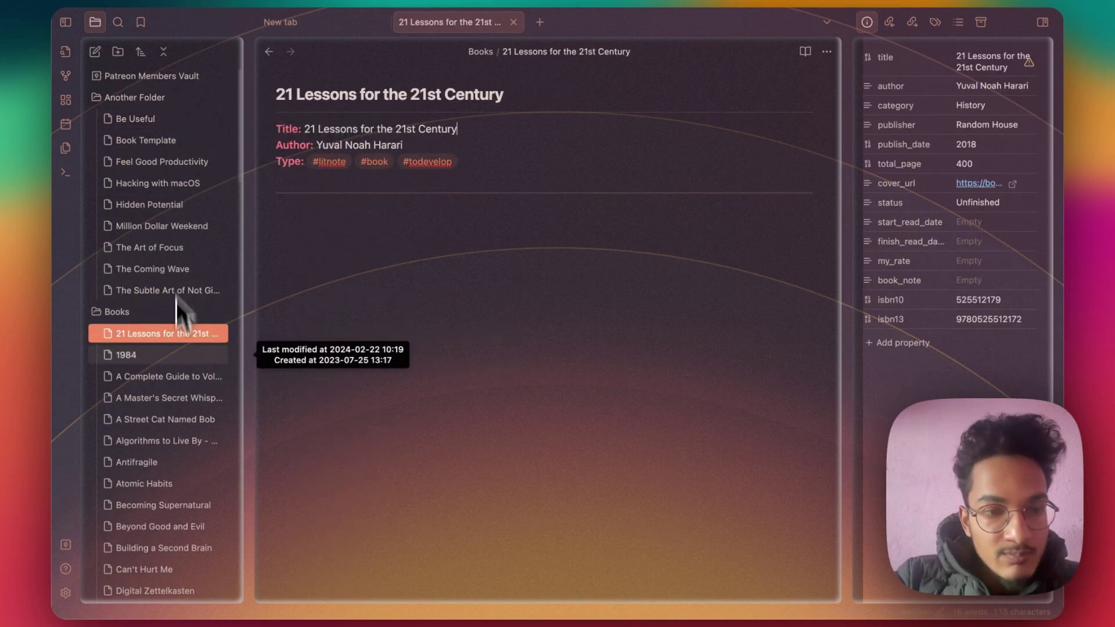
Open Be Useful, 21 Lessons, Hidden Potential and other notes to check their #book tags
{"action": "left_click", "coordinate": [420, 228]}
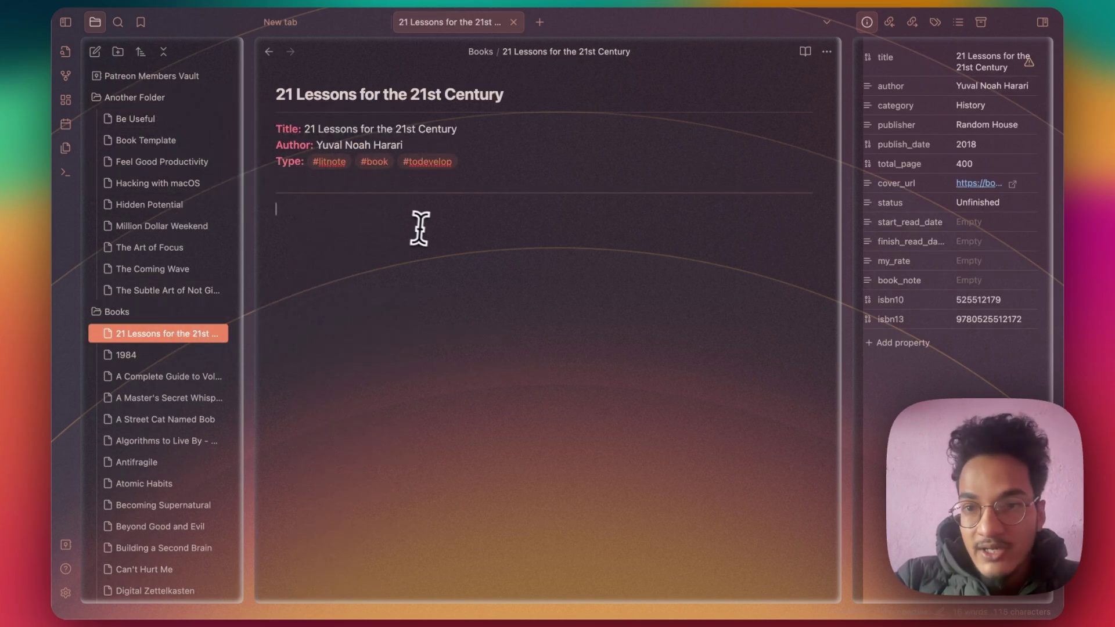
{"action": "left_click", "coordinate": [125, 118]}
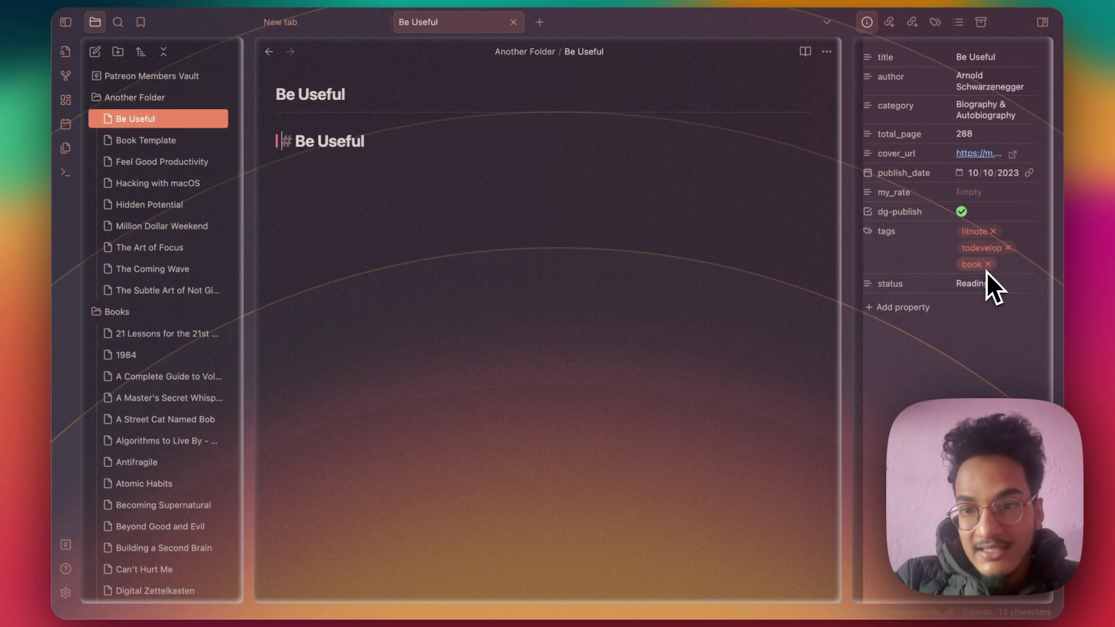
{"action": "left_click", "coordinate": [152, 340]}
{"action": "left_click", "coordinate": [148, 398]}
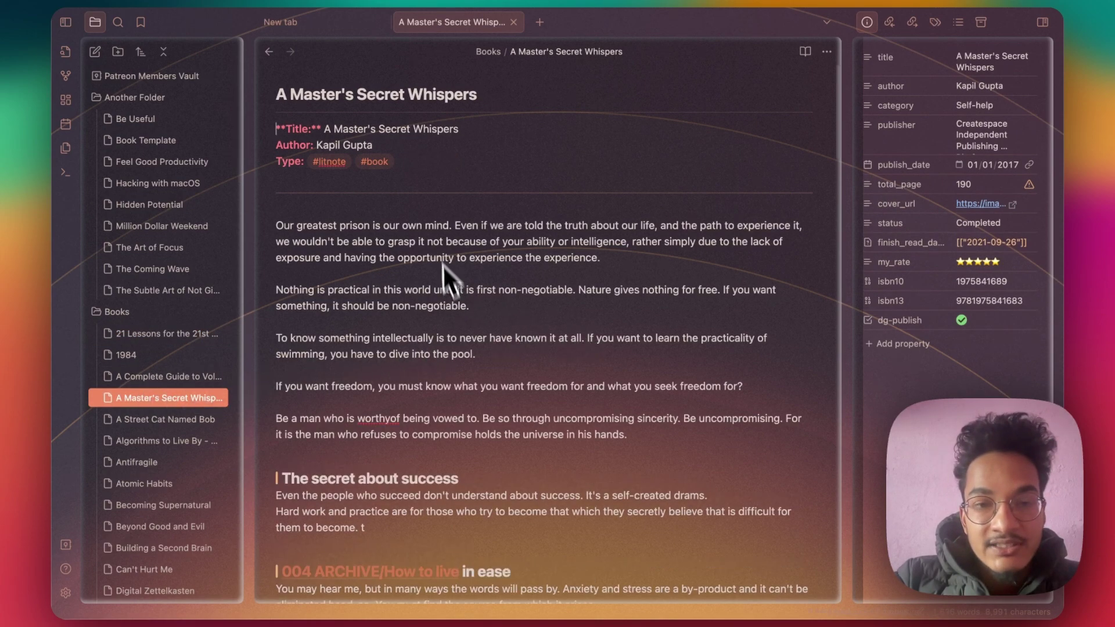
{"action": "left_click", "coordinate": [423, 165]}
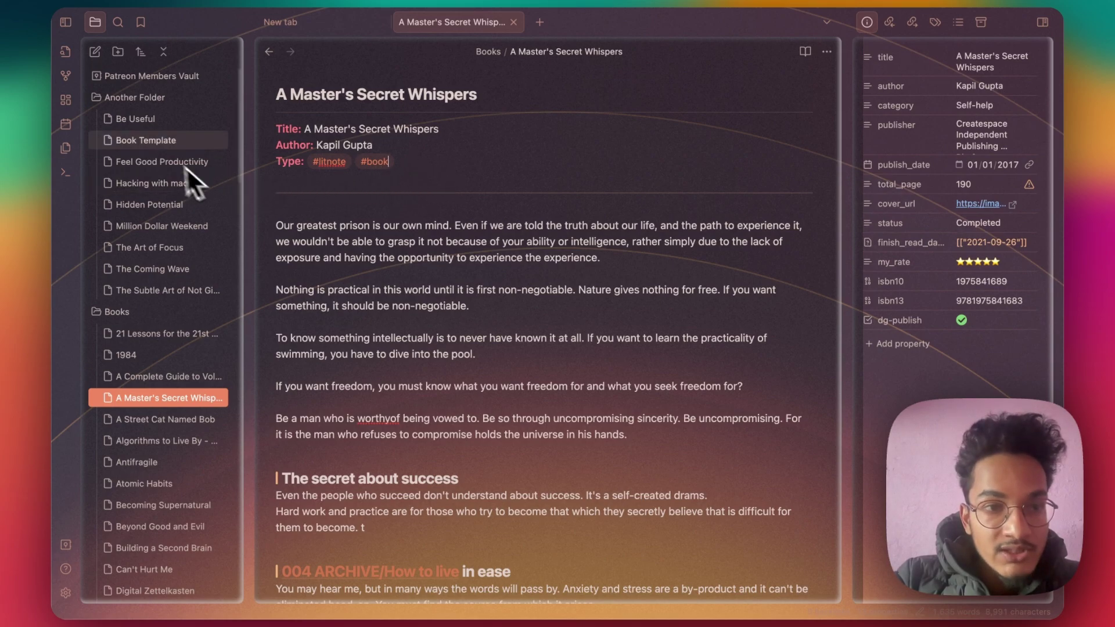
{"action": "left_click", "coordinate": [140, 123]}
{"action": "left_click", "coordinate": [142, 141]}
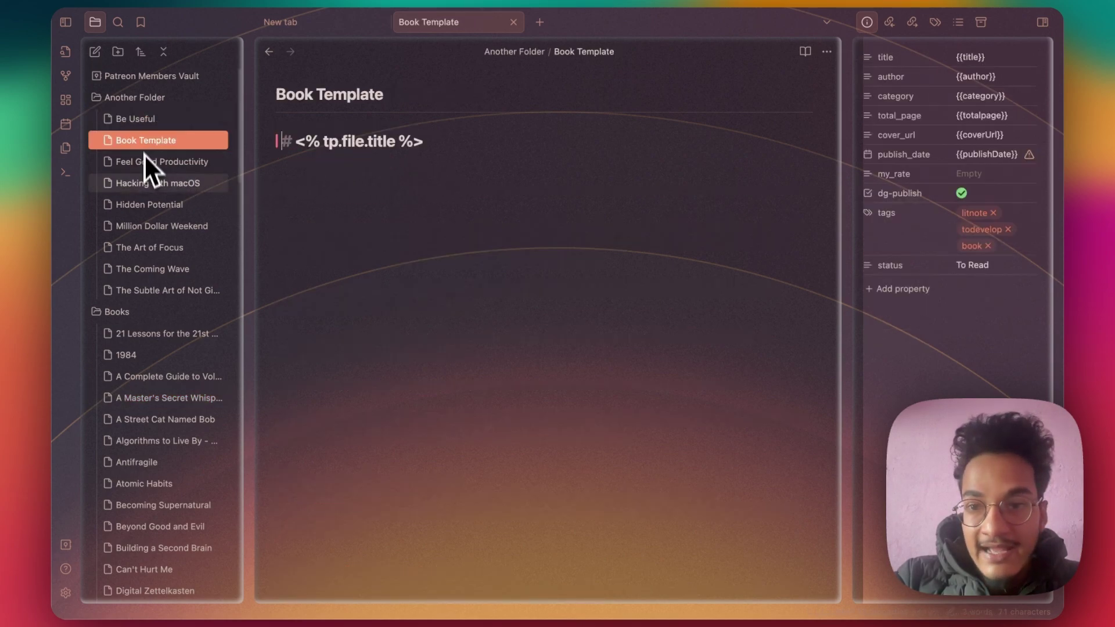
{"action": "left_click", "coordinate": [148, 206]}
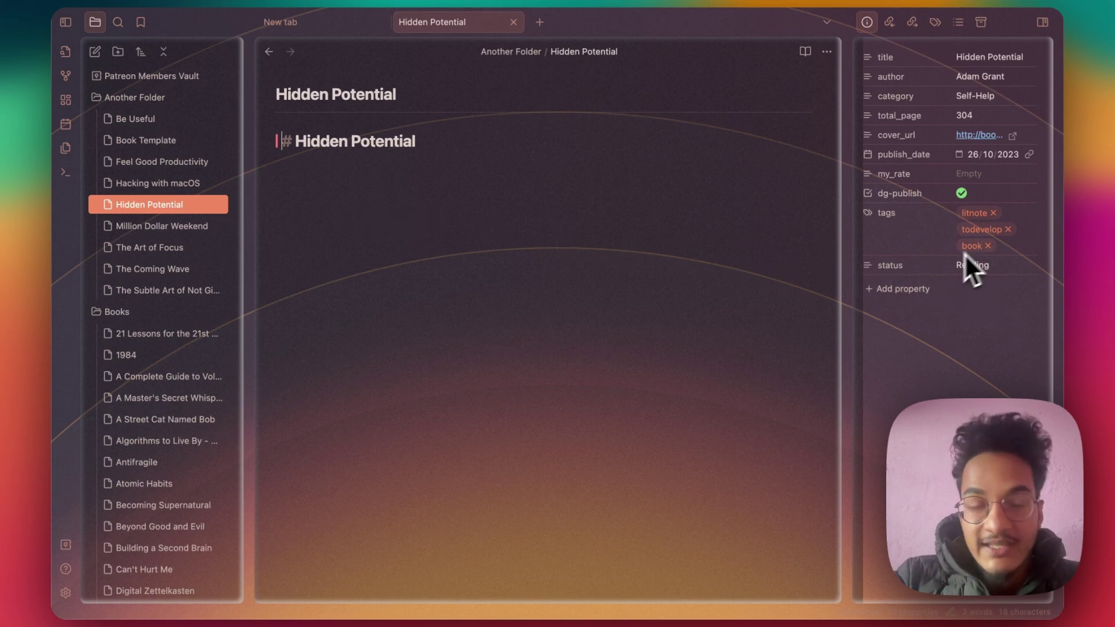
{"action": "left_click", "coordinate": [165, 291]}
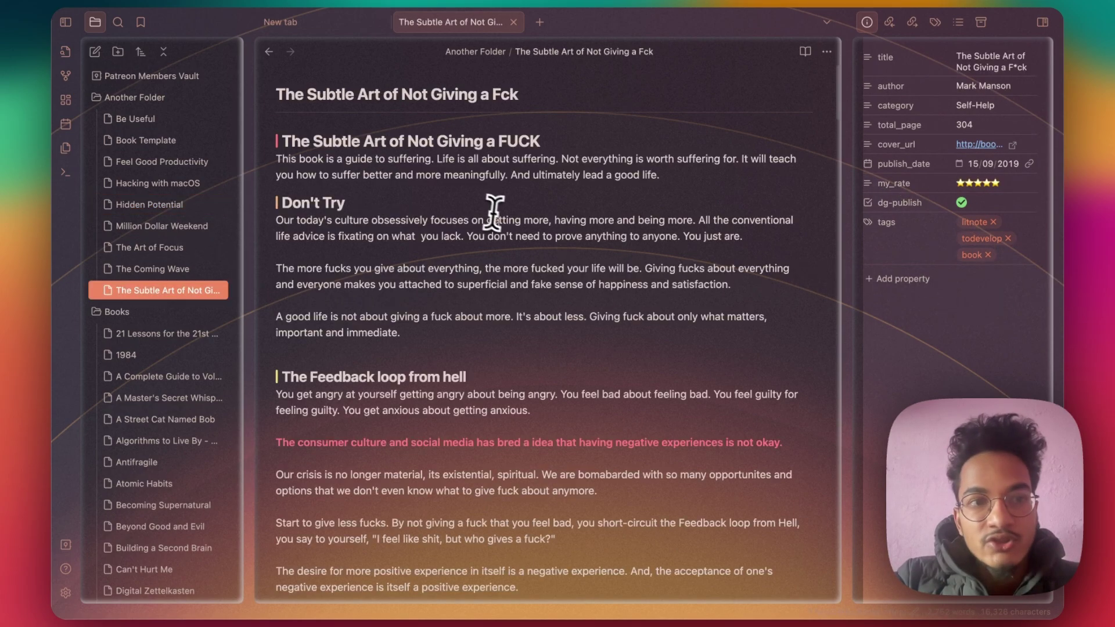
Search the vault for #book, return to the file list, and close the open note
{"action": "left_click", "coordinate": [118, 23]}
{"action": "type", "text": "#book"}
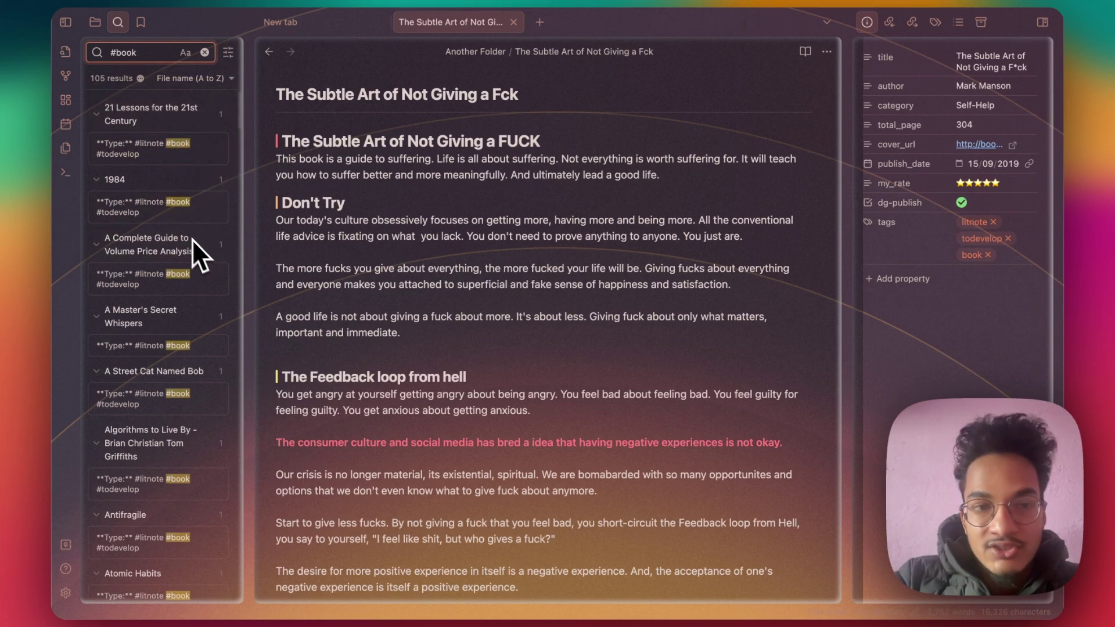
{"action": "scroll", "coordinate": [183, 243], "scroll_direction": "down", "scroll_amount": 10}
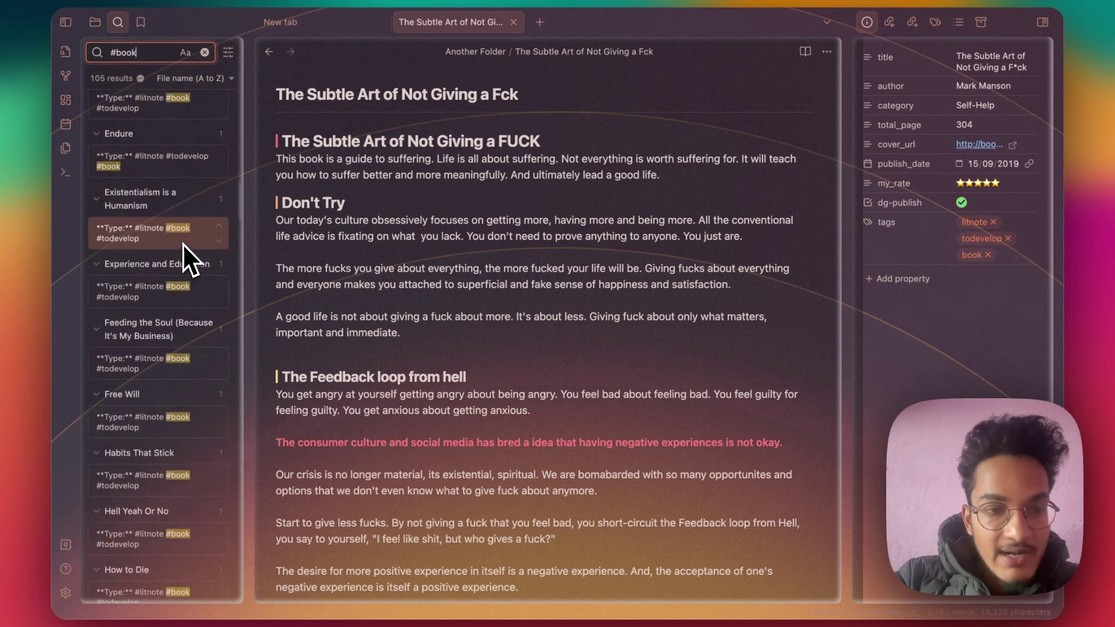
{"action": "key", "text": "super+shift+e"}
{"action": "scroll", "coordinate": [256, 330], "scroll_direction": "down", "scroll_amount": 1}
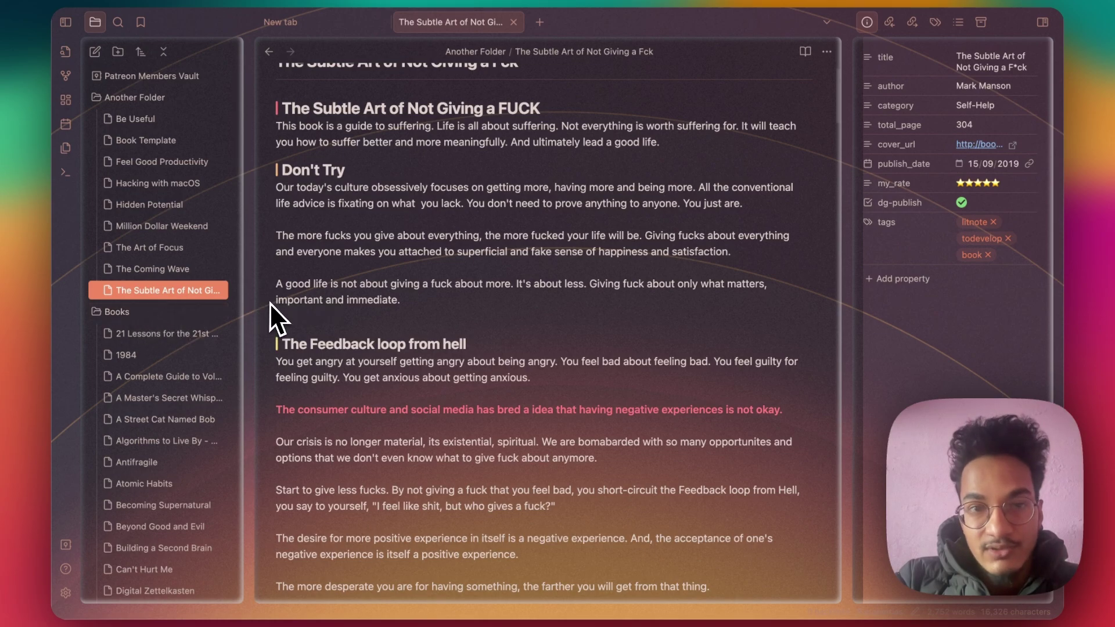
{"action": "key", "text": "super+w"}
Create a new note titled 'New note'
{"action": "left_click", "coordinate": [562, 369]}
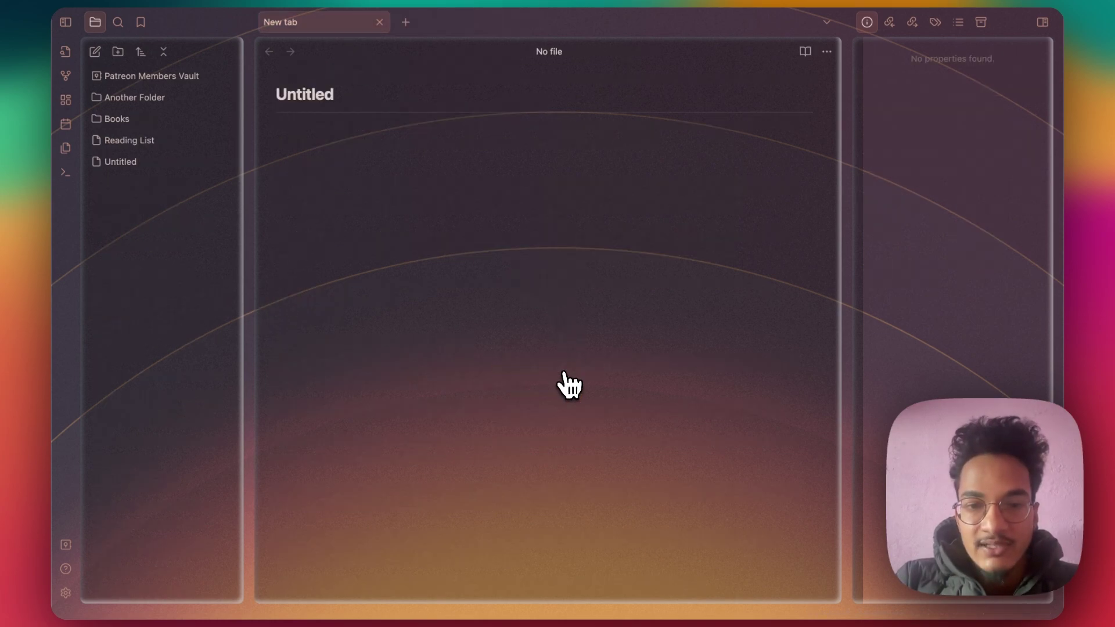
{"action": "type", "text": "New n"}
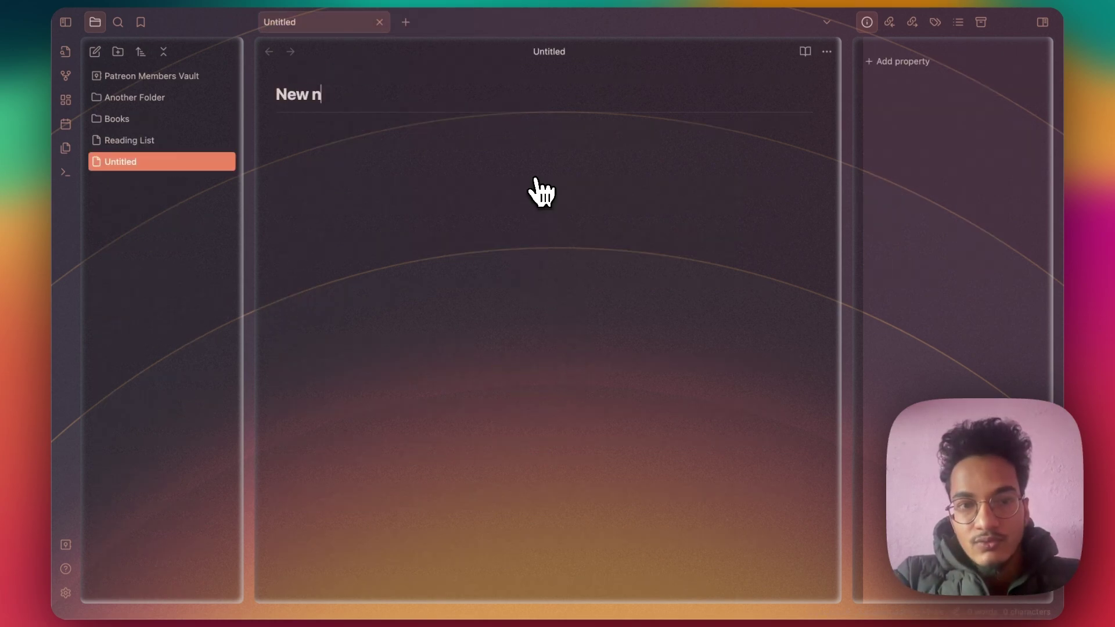
{"action": "type", "text": "ote"}
{"action": "key", "text": "Return"}
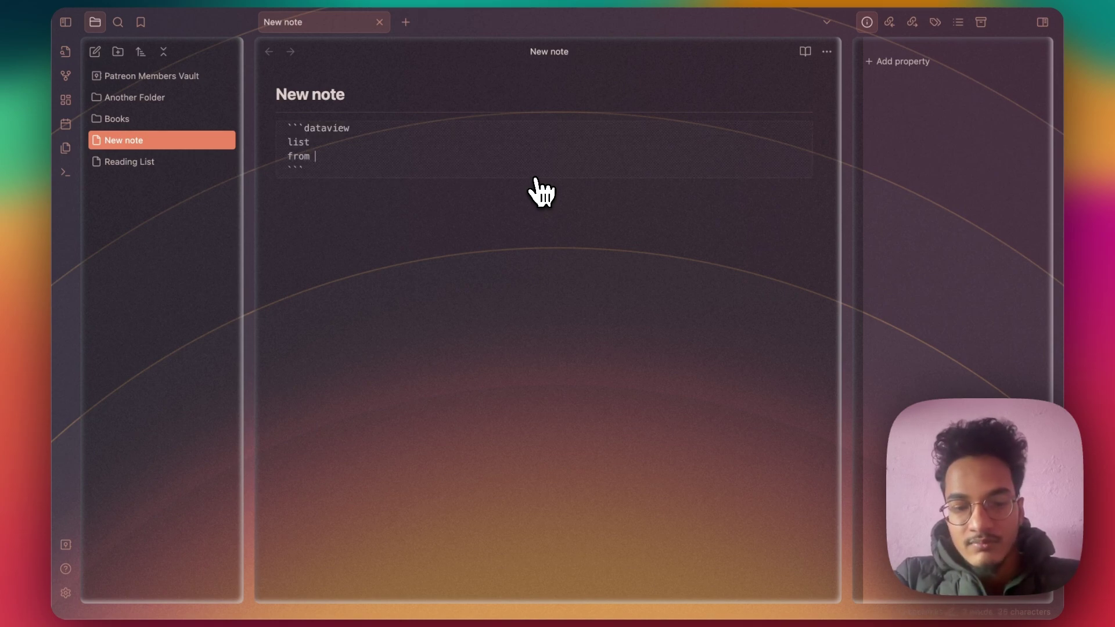
Add a dataview list query from #book and reopen its source for editing
{"action": "type", "text": "#book"}
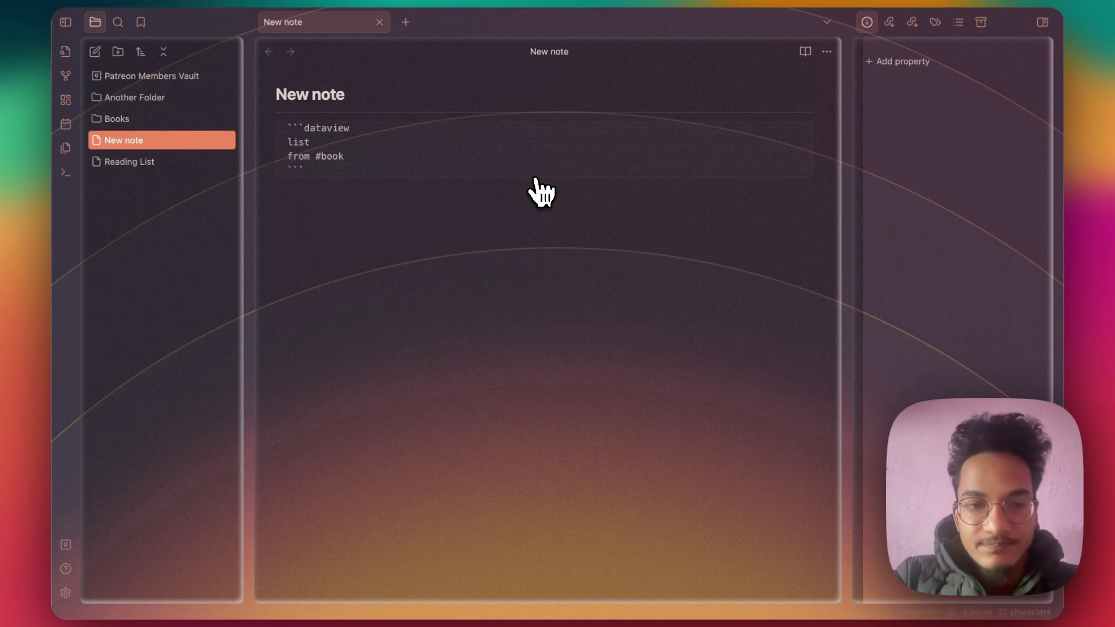
{"action": "scroll", "coordinate": [547, 374], "scroll_direction": "down", "scroll_amount": 15}
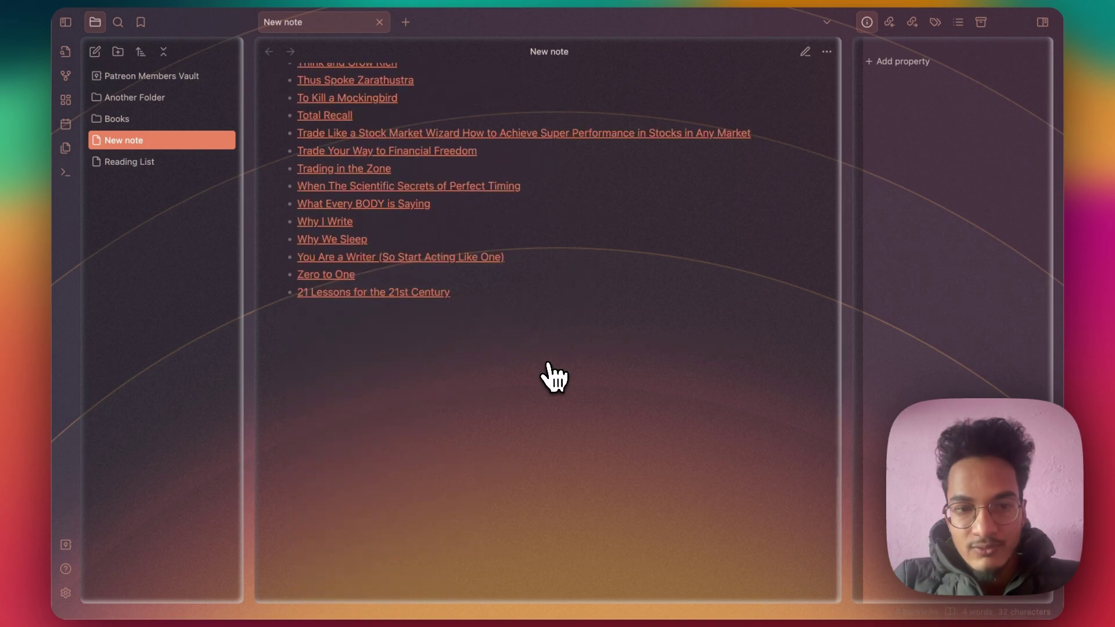
{"action": "scroll", "coordinate": [547, 373], "scroll_direction": "up", "scroll_amount": 10}
{"action": "left_click", "coordinate": [547, 374]}
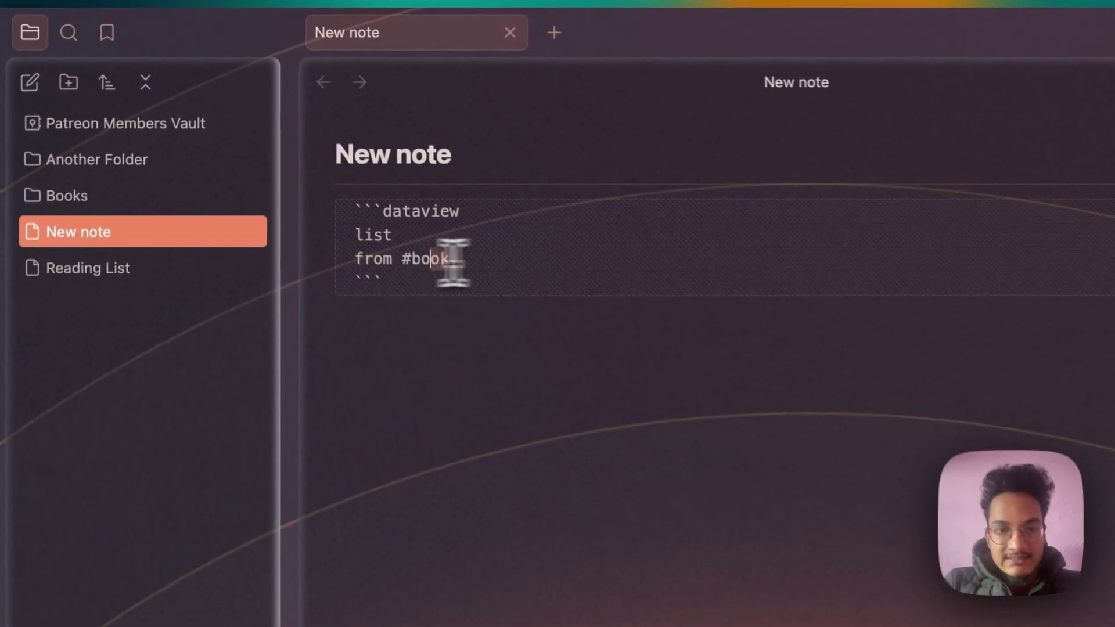
Run File Cooker's 'Move dataview query results' on the list from #book query, sending the notes to Books
{"action": "left_click_drag", "start_coordinate": [451, 259], "coordinate": [349, 244]}
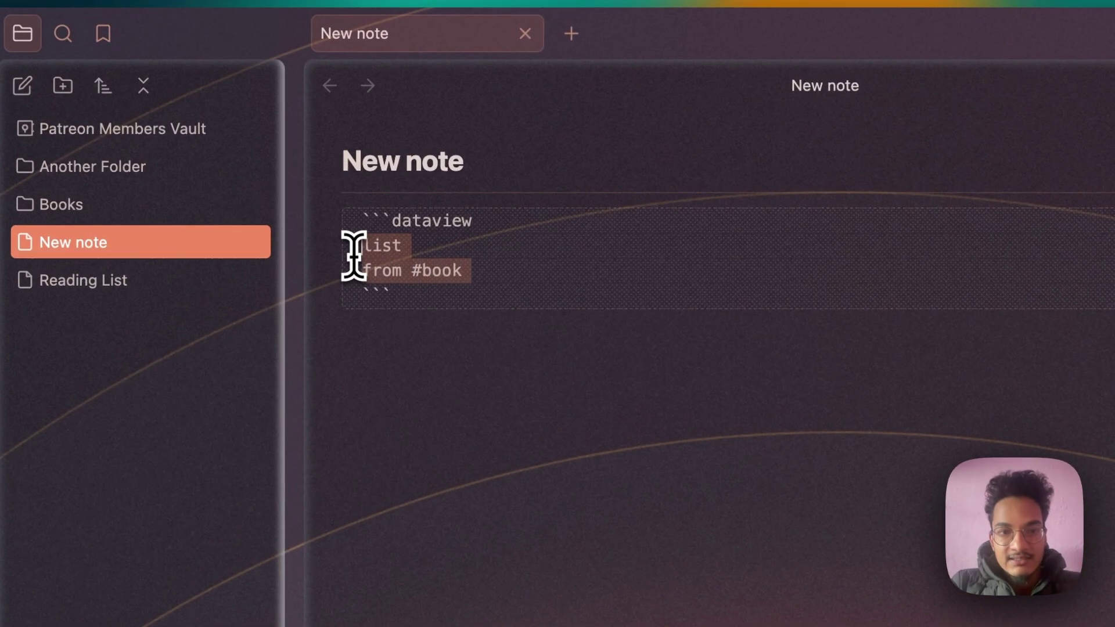
{"action": "key", "text": "super+p"}
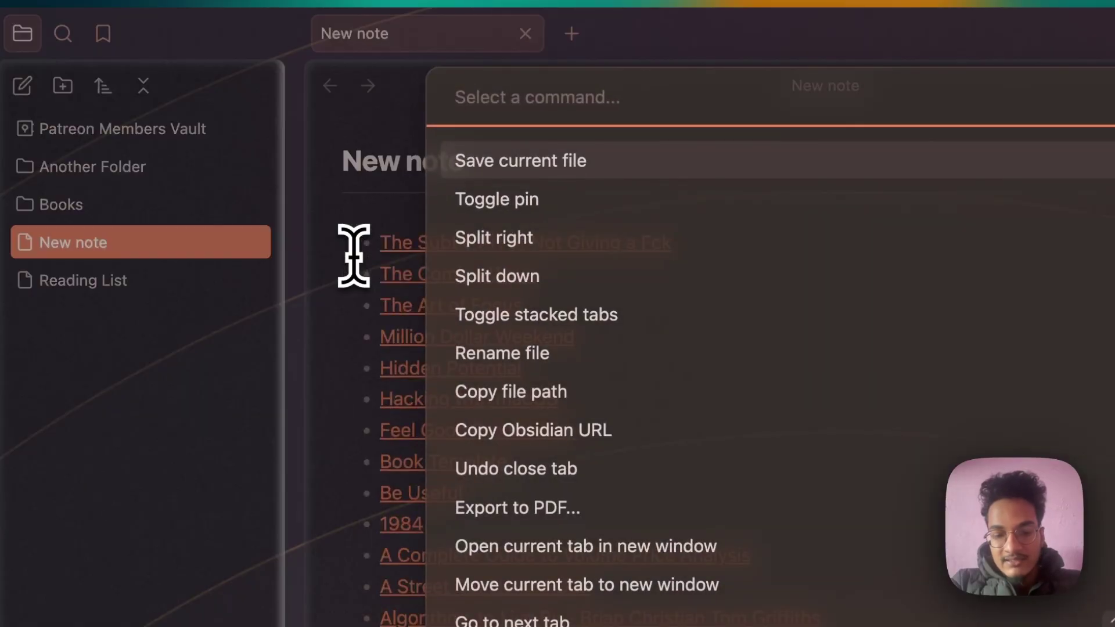
{"action": "type", "text": "file cooker"}
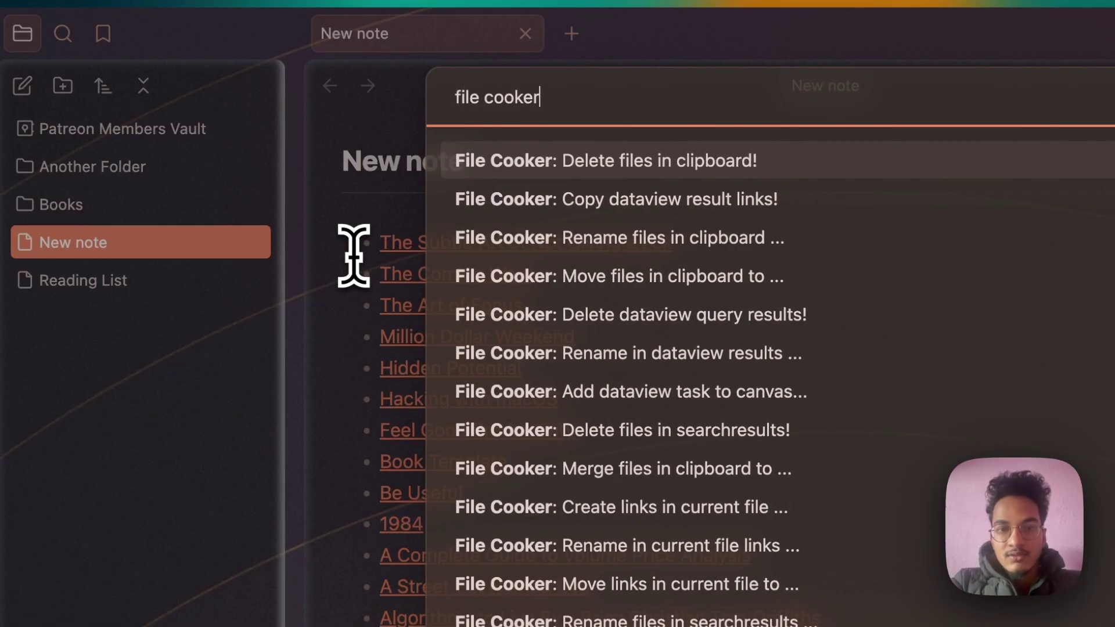
{"action": "type", "text": ": move"}
{"action": "left_click", "coordinate": [599, 269]}
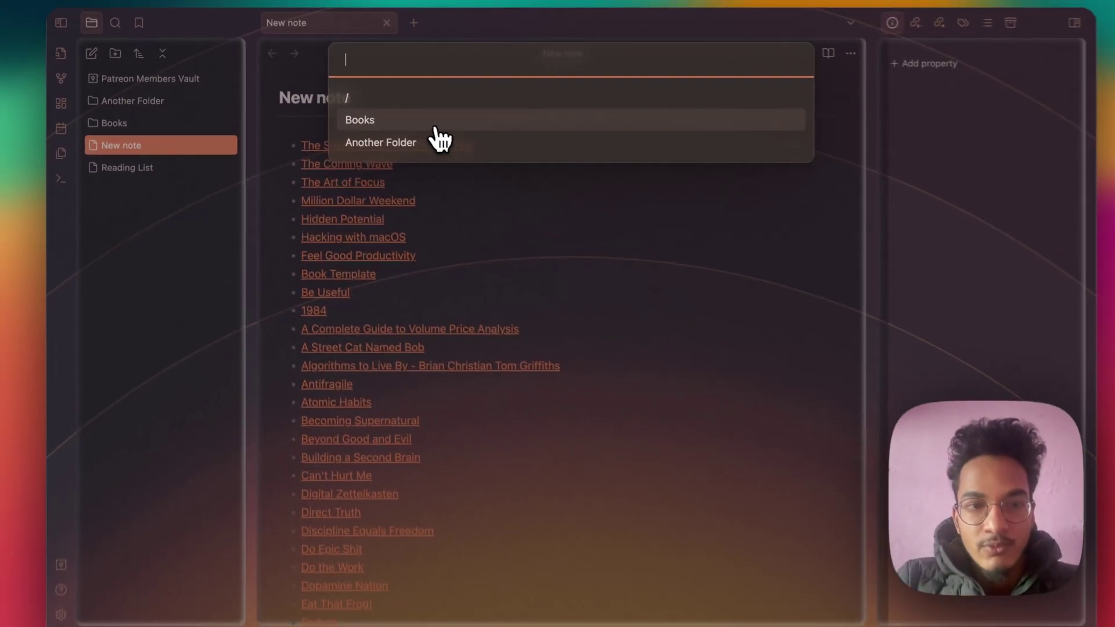
{"action": "left_click", "coordinate": [435, 123]}
{"action": "left_click", "coordinate": [654, 544]}
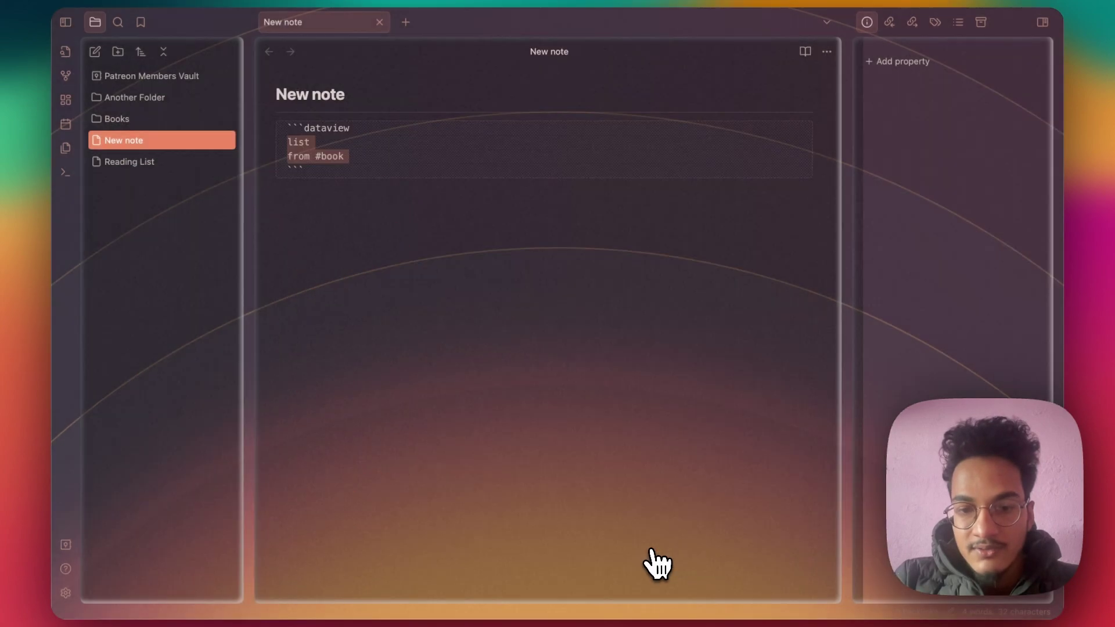